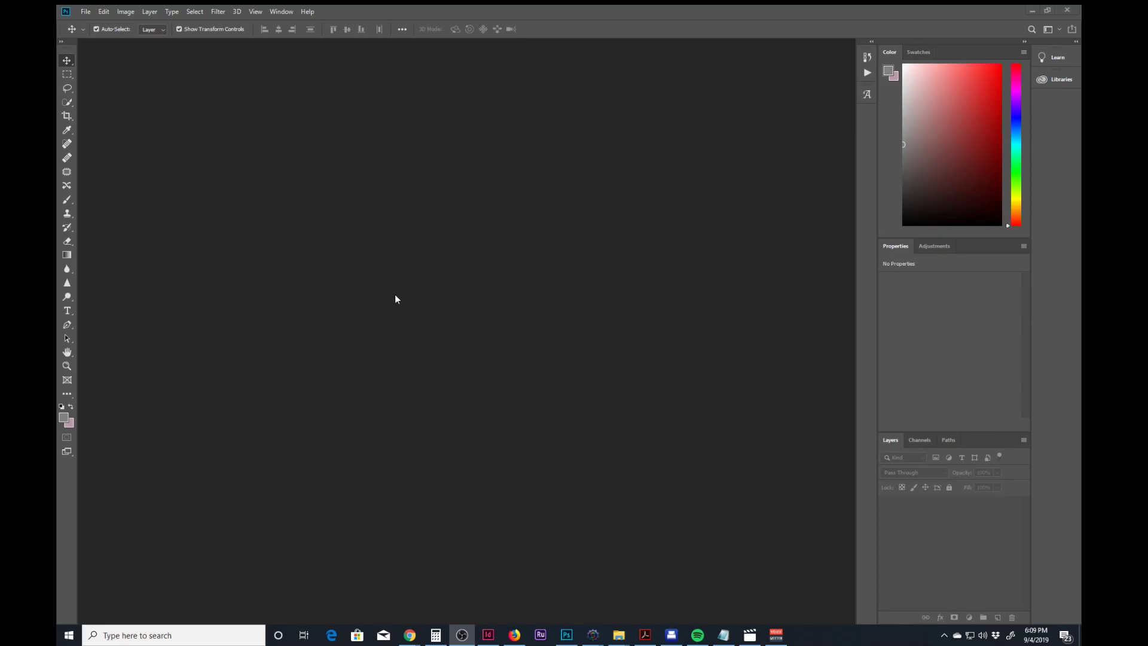
Open the File menu to begin a new document
{"action": "left_click", "coordinate": [86, 11]}
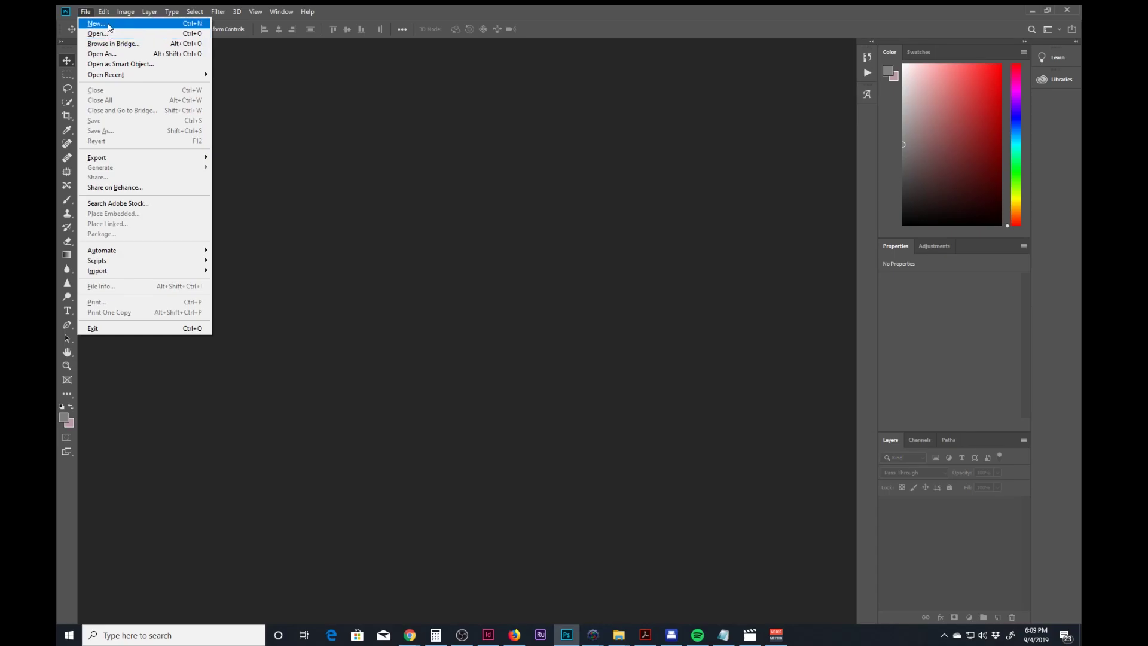
Start a new document with File > New and clear the Height field for a new value
{"action": "left_click", "coordinate": [108, 25]}
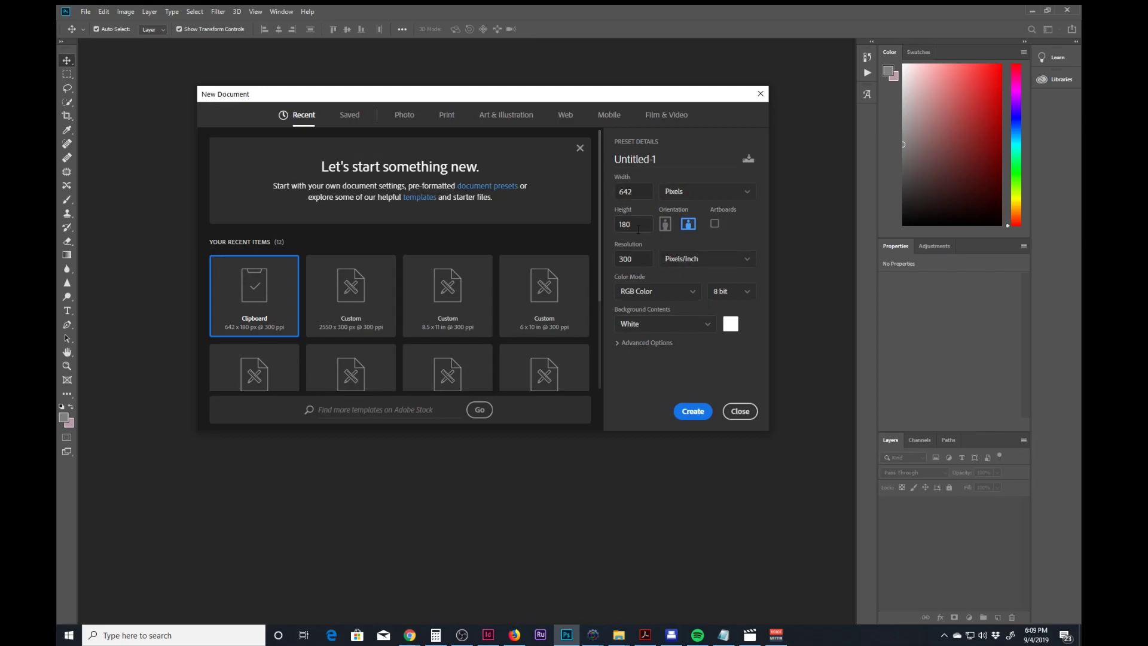
{"action": "double_click", "coordinate": [638, 222]}
{"action": "type", "text": "4"}
{"action": "key", "text": "BackSpace"}
Set height 800 and width 1000 pixels, then create the blank white document
{"action": "type", "text": "800"}
{"action": "left_click", "coordinate": [647, 192]}
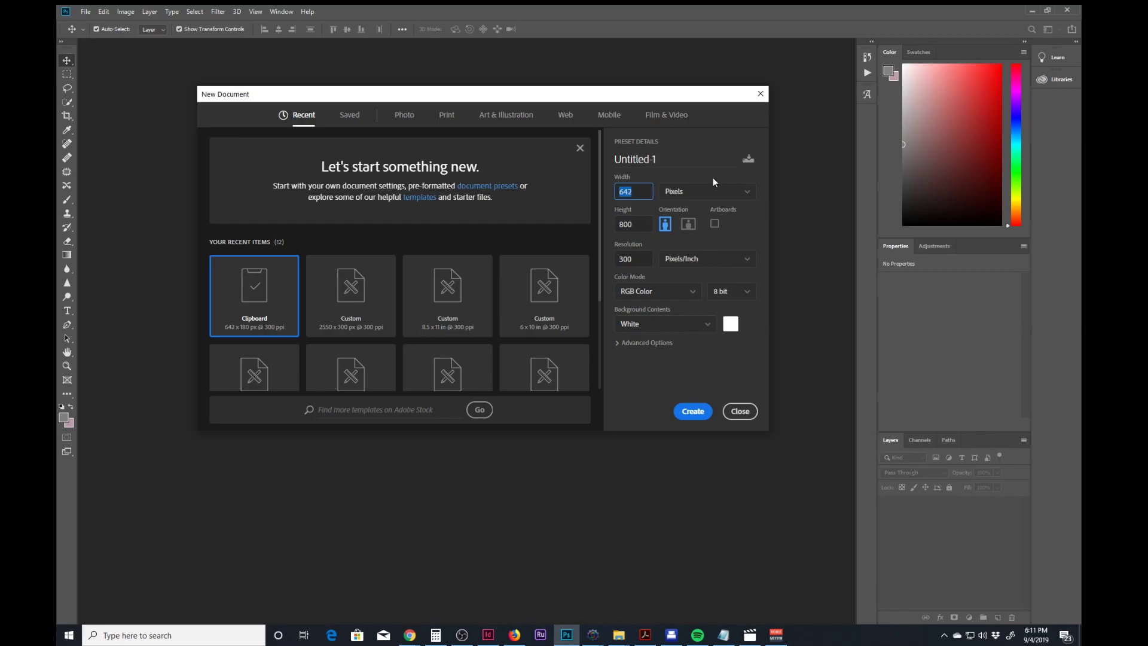
{"action": "type", "text": "1000"}
{"action": "left_click", "coordinate": [693, 412]}
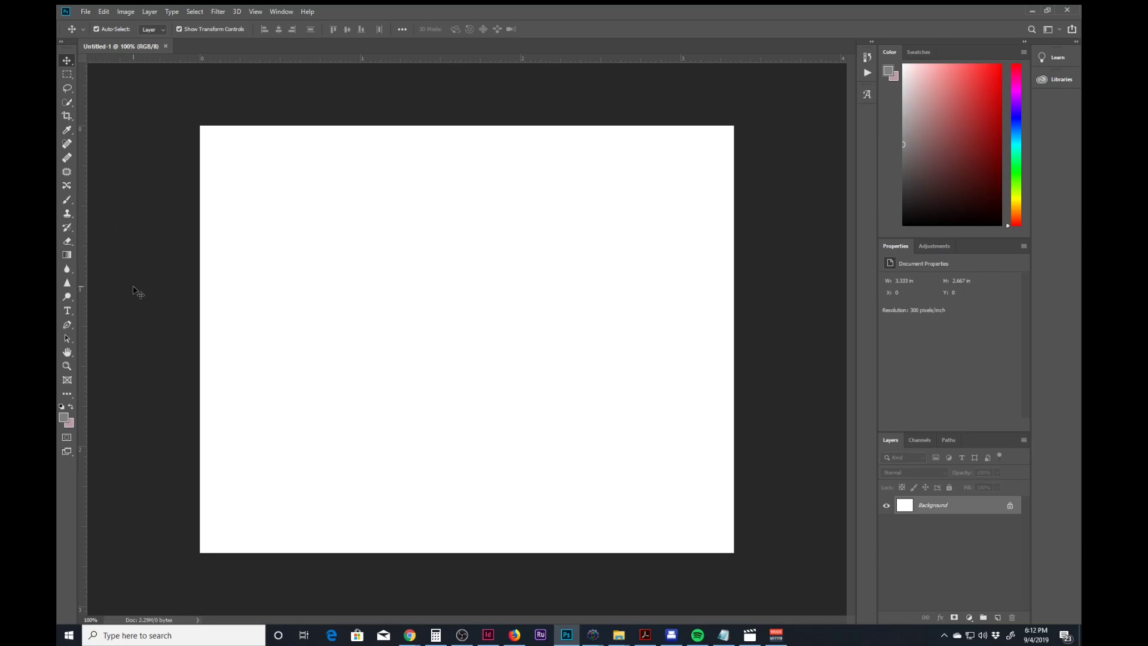
Place a text layer near the canvas centre and replace its placeholder with 'VEGA'
{"action": "left_click", "coordinate": [67, 311]}
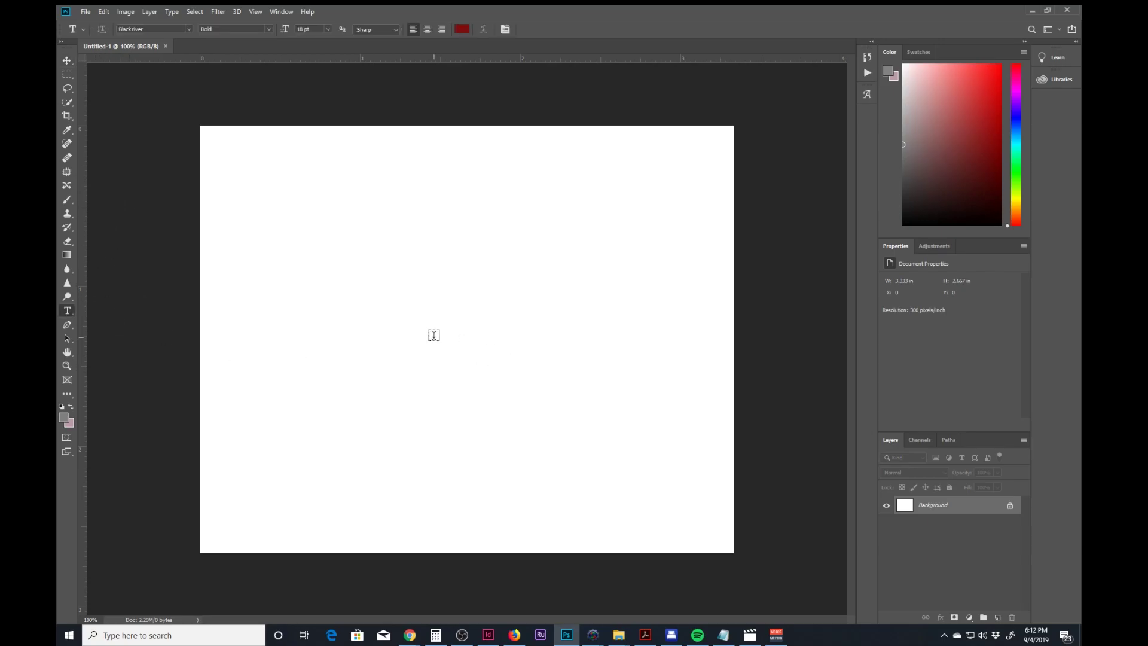
{"action": "left_click", "coordinate": [368, 317]}
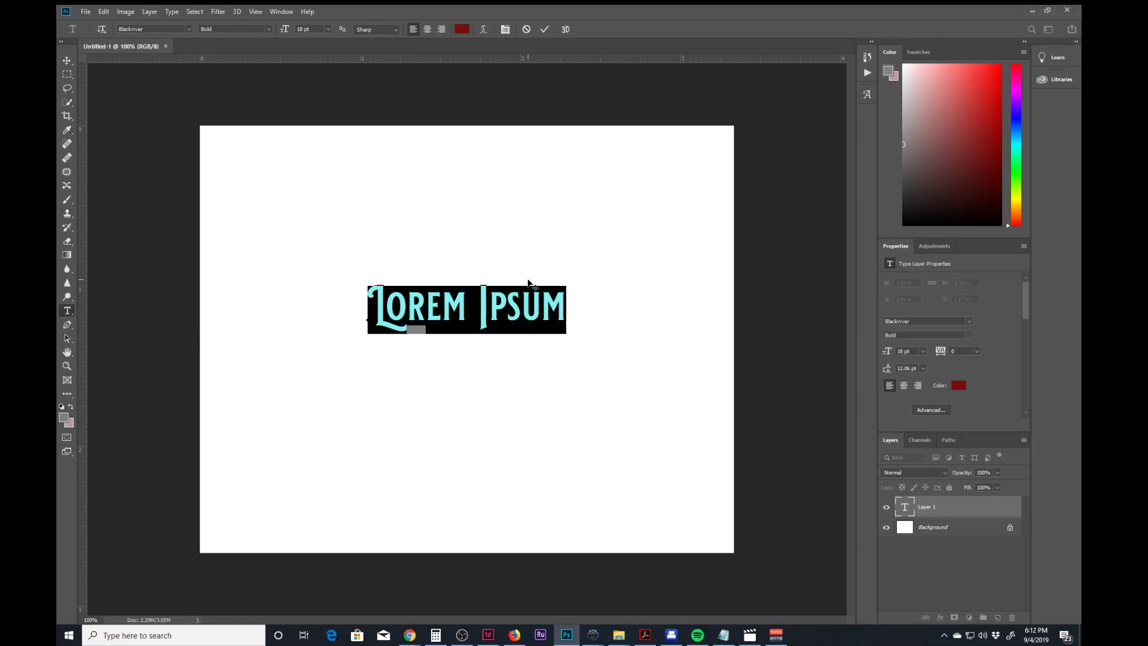
{"action": "left_click", "coordinate": [487, 310]}
{"action": "left_click", "coordinate": [402, 315]}
{"action": "mouse_move", "coordinate": [384, 312]}
{"action": "left_mouse_down"}
{"action": "mouse_move", "coordinate": [367, 314]}
{"action": "mouse_move", "coordinate": [604, 320]}
{"action": "left_mouse_up"}
{"action": "left_click", "coordinate": [364, 314]}
{"action": "type", "text": "V"}
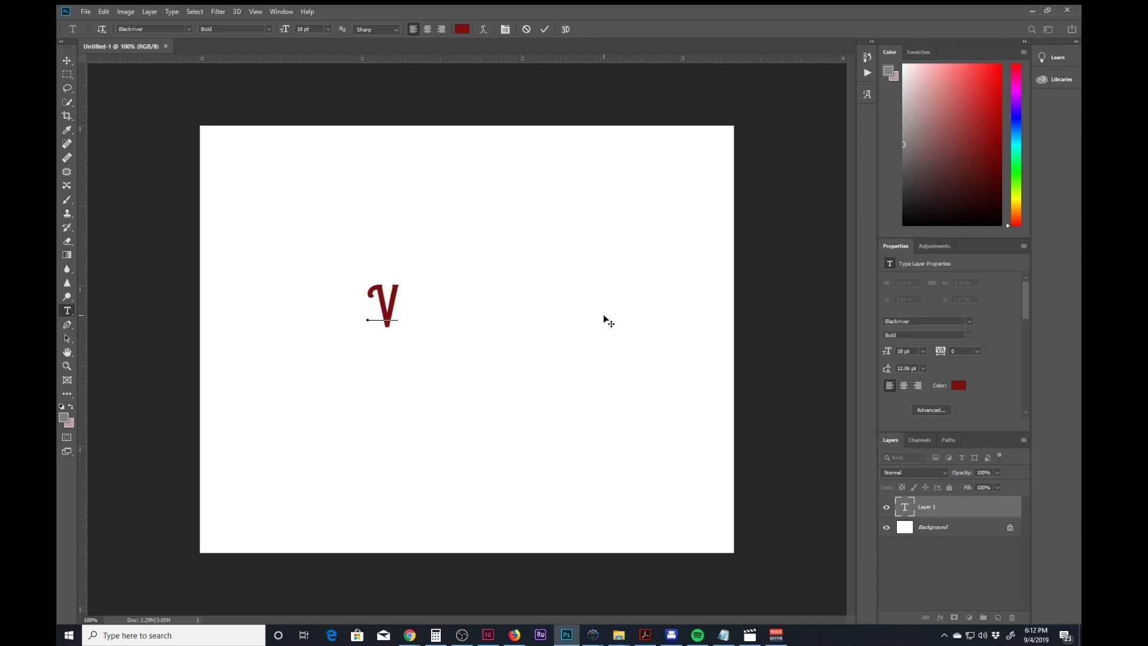
{"action": "type", "text": "EG"}
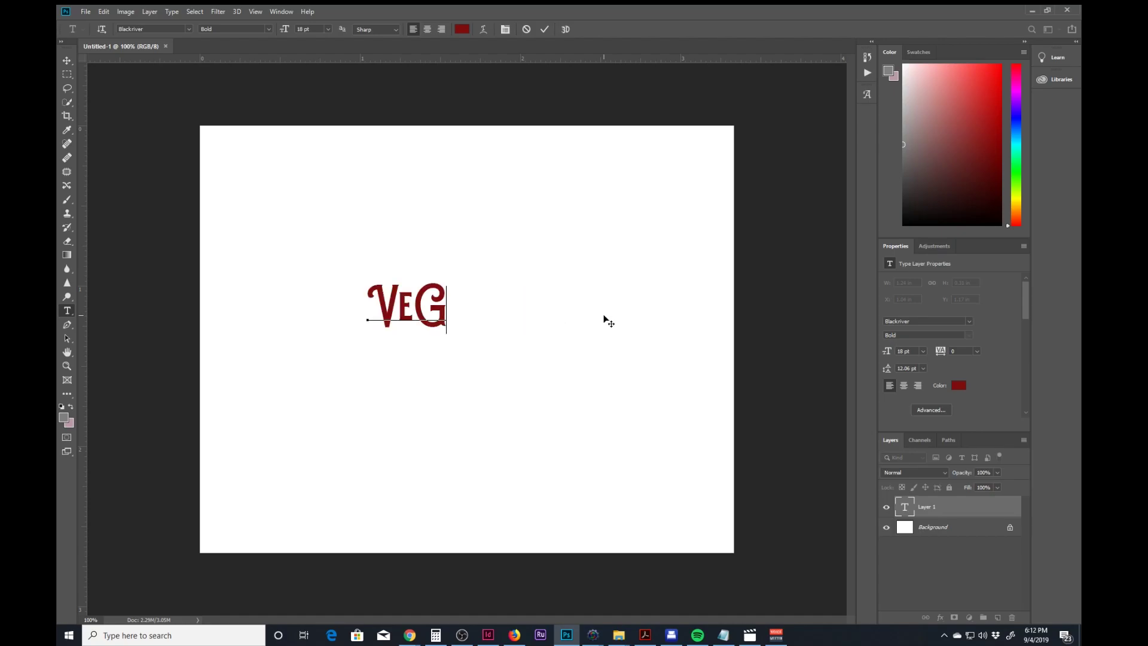
{"action": "key", "text": "BackSpace"}
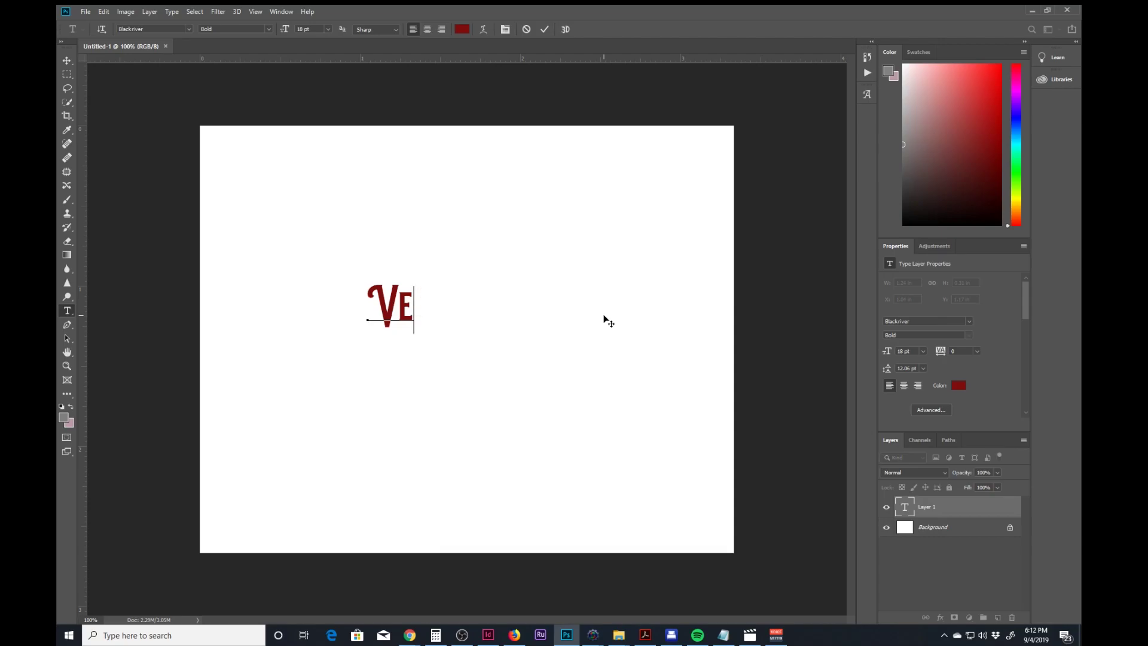
{"action": "type", "text": "GA"}
{"action": "key", "text": "alt+space"}
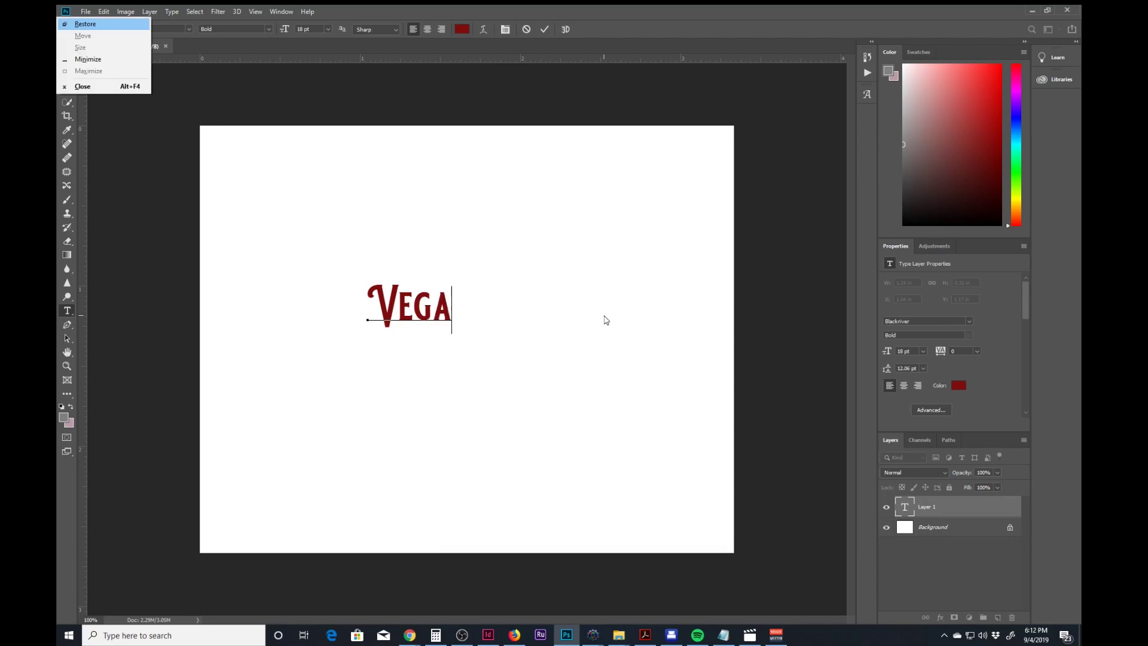
{"action": "key", "text": "Escape"}
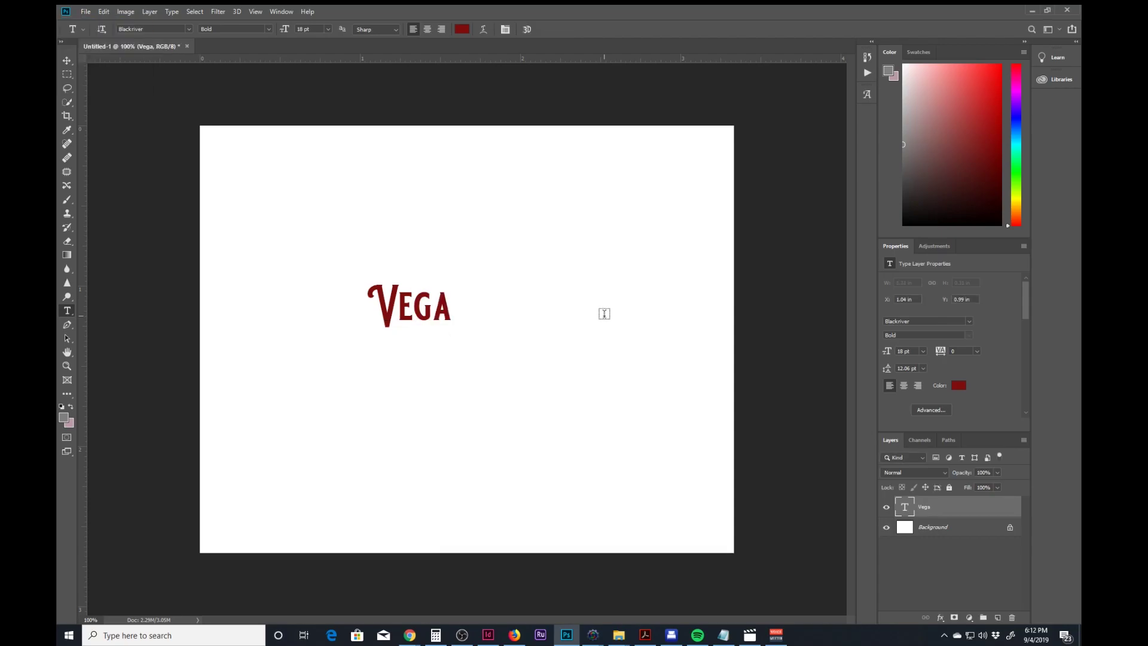
Remove an accidentally added Lorem Ipsum placeholder text layer
{"action": "left_click", "coordinate": [480, 321]}
{"action": "left_click", "coordinate": [469, 308]}
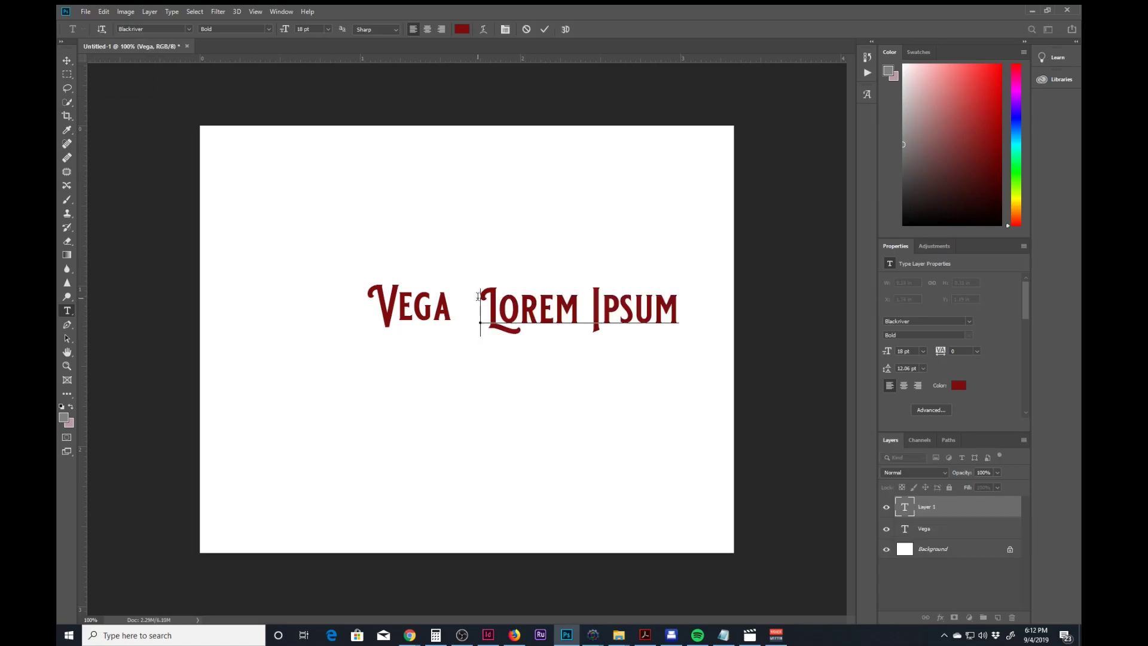
{"action": "double_click", "coordinate": [517, 294]}
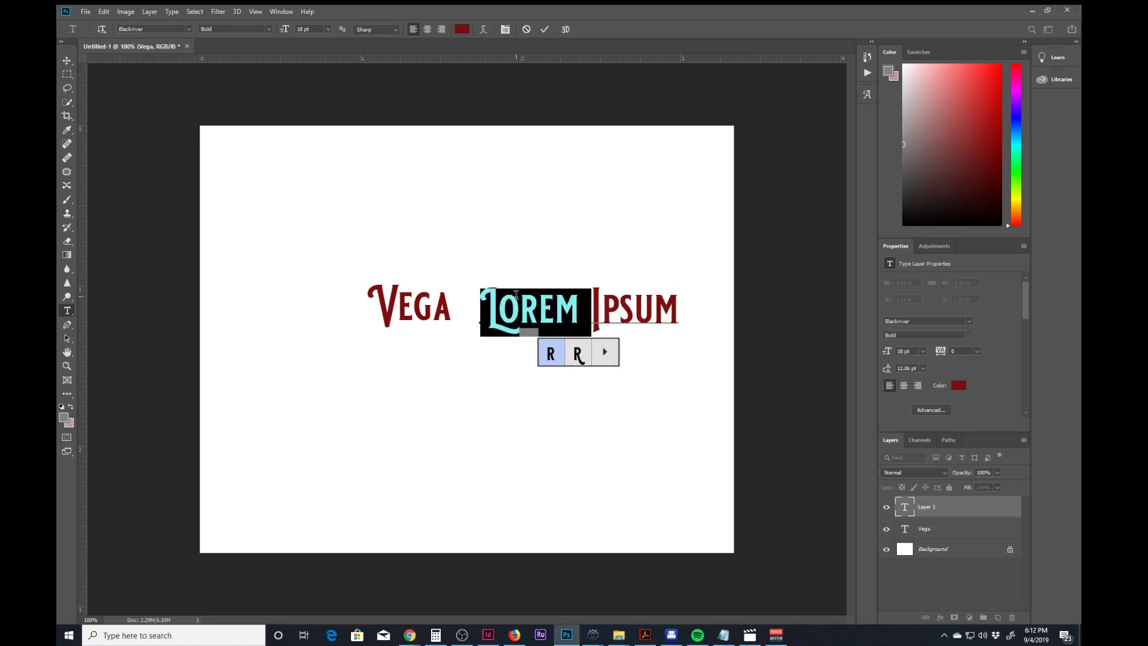
{"action": "left_click", "coordinate": [67, 60]}
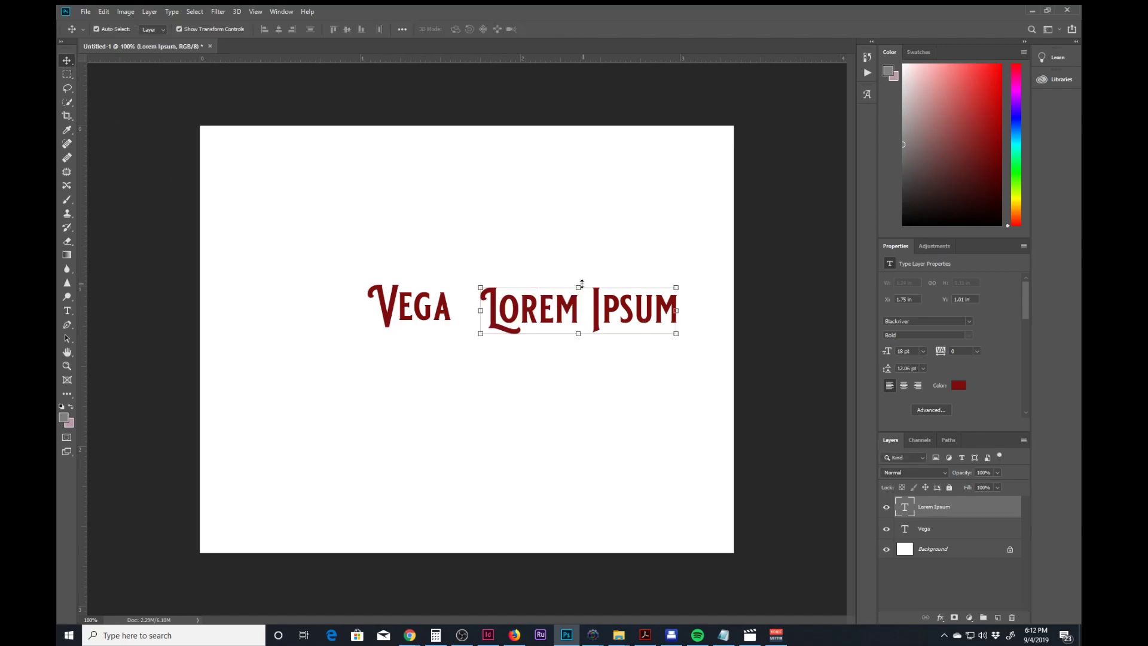
{"action": "key", "text": "Delete"}
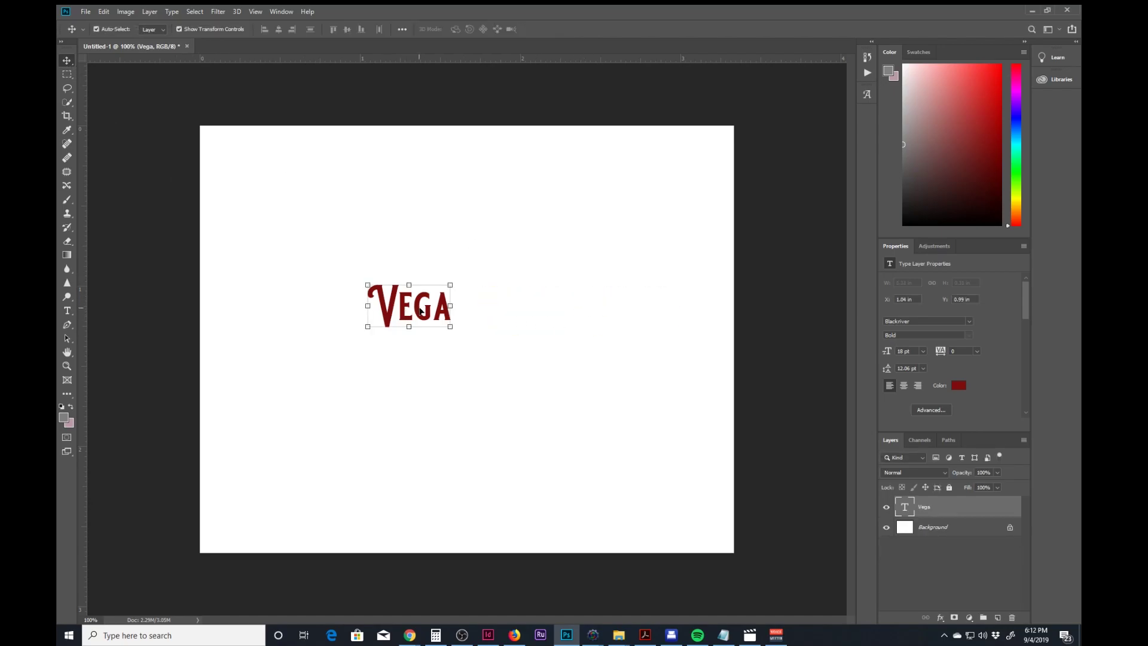
Reopen the Vega text and append 'Prime' to make 'Vega Prime'
{"action": "key", "text": "t"}
{"action": "double_click", "coordinate": [436, 307]}
{"action": "left_click", "coordinate": [443, 307]}
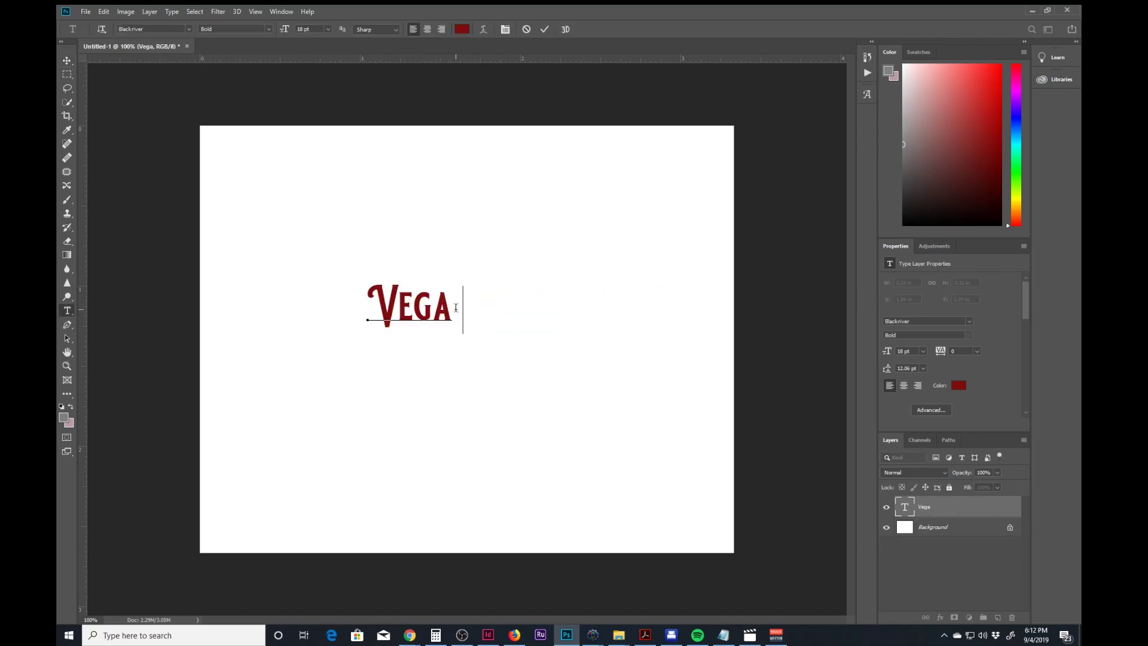
{"action": "type", "text": "Pr"}
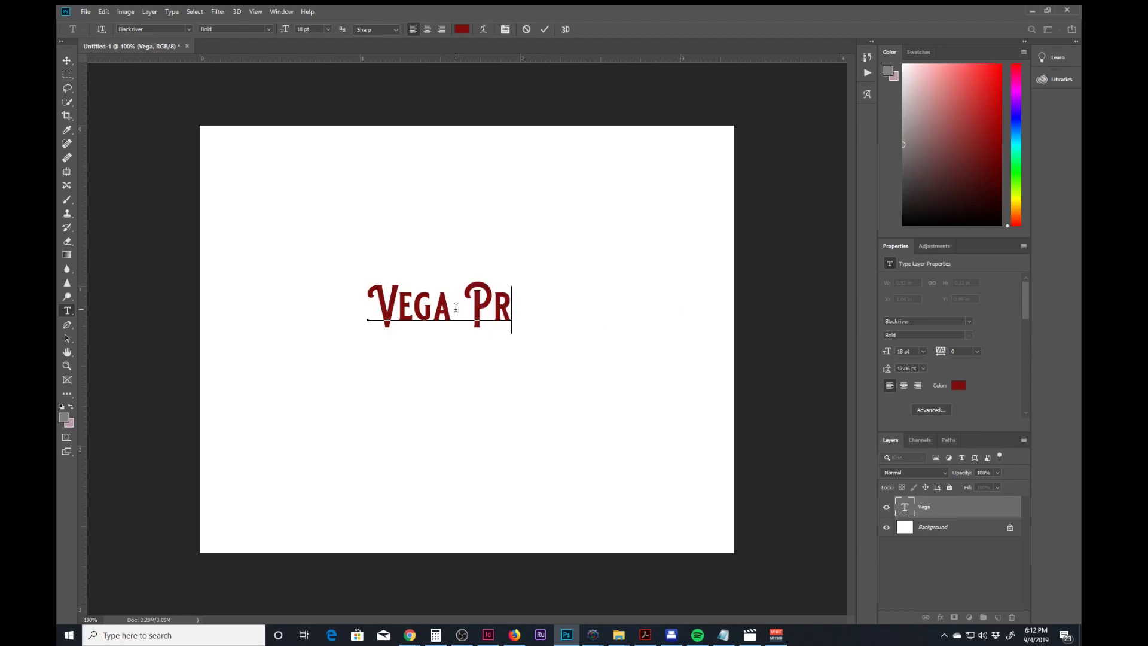
{"action": "type", "text": "ime"}
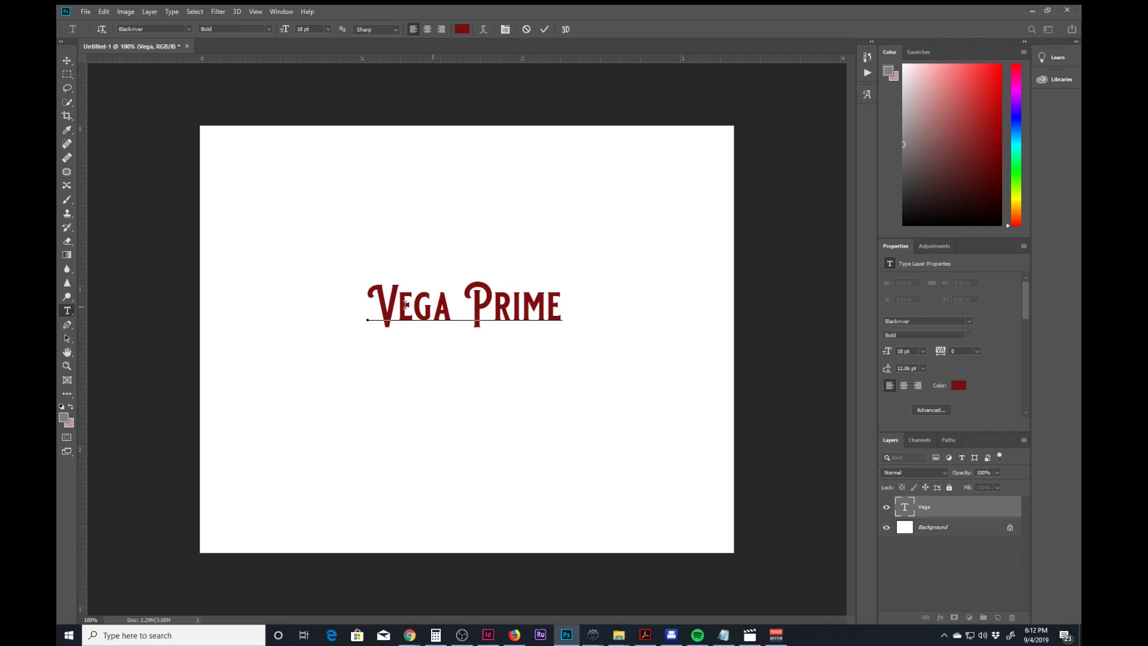
Give the A in Vega and the final E of Prime swash alternates, then commit
{"action": "left_click_drag", "start_coordinate": [432, 310], "coordinate": [446, 311]}
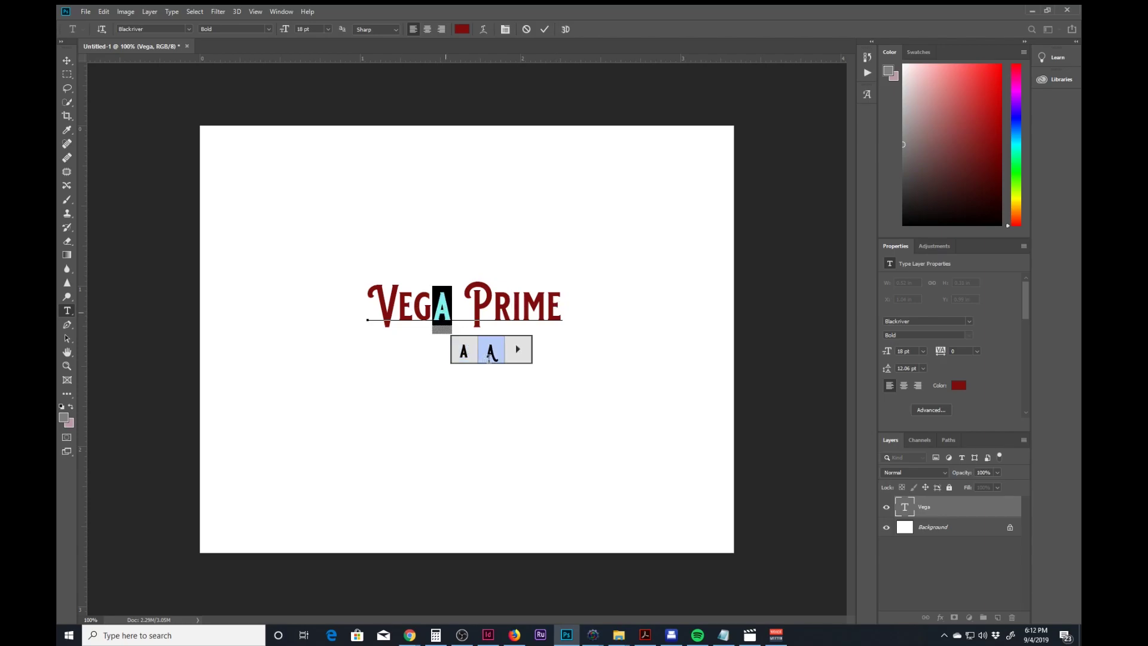
{"action": "left_click", "coordinate": [491, 350]}
{"action": "left_click_drag", "start_coordinate": [563, 309], "coordinate": [554, 309]}
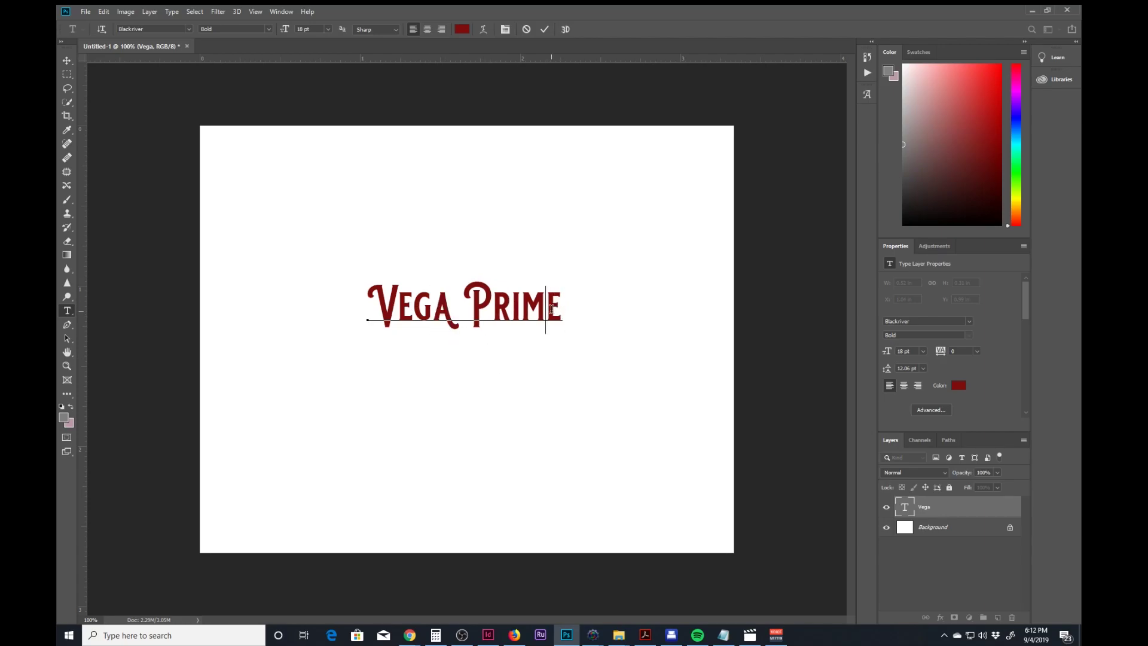
{"action": "left_click", "coordinate": [593, 361]}
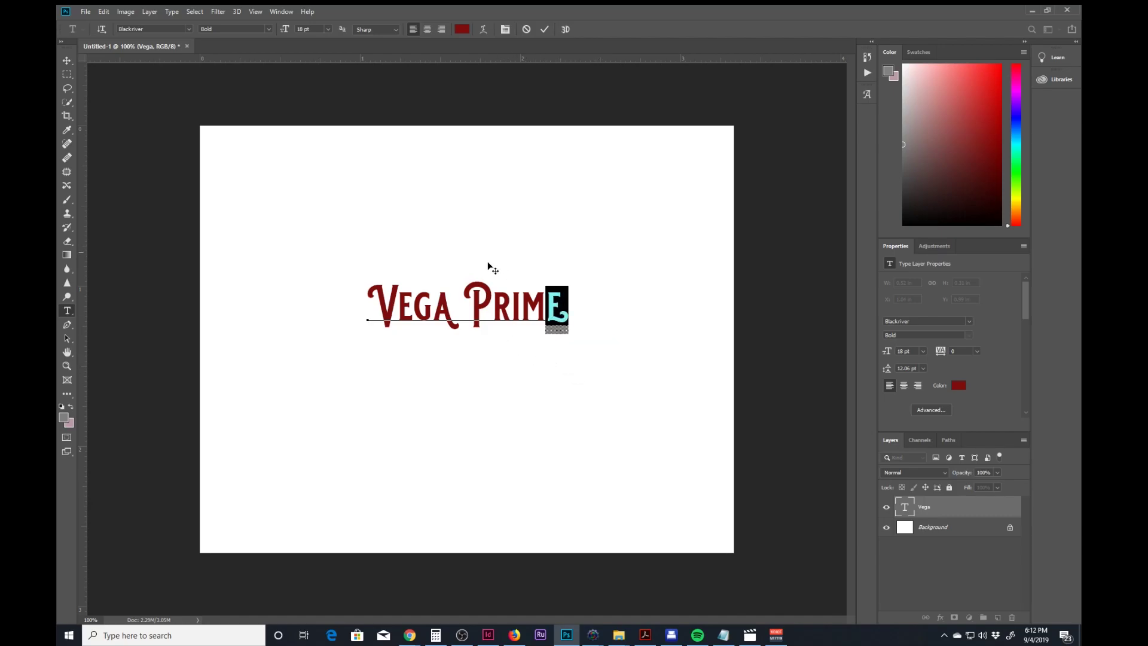
{"action": "key", "text": "Escape"}
Nudge the Vega Prime title slightly up and right, then reselect it
{"action": "key", "text": "v"}
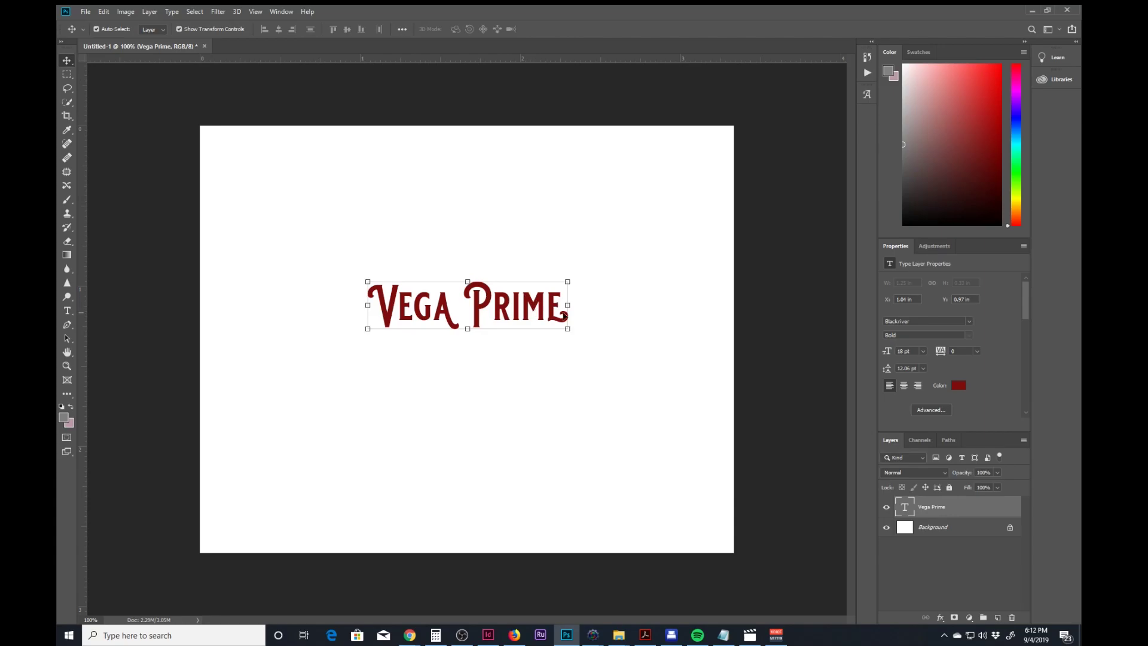
{"action": "left_click_drag", "start_coordinate": [564, 315], "coordinate": [570, 306]}
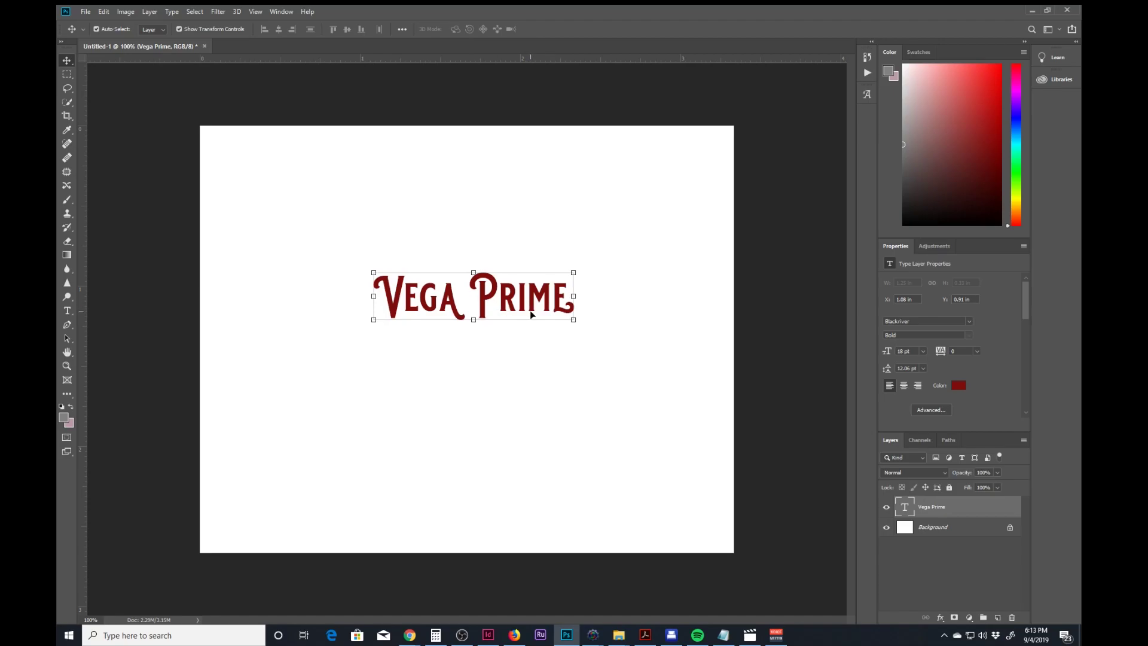
{"action": "left_click", "coordinate": [531, 377]}
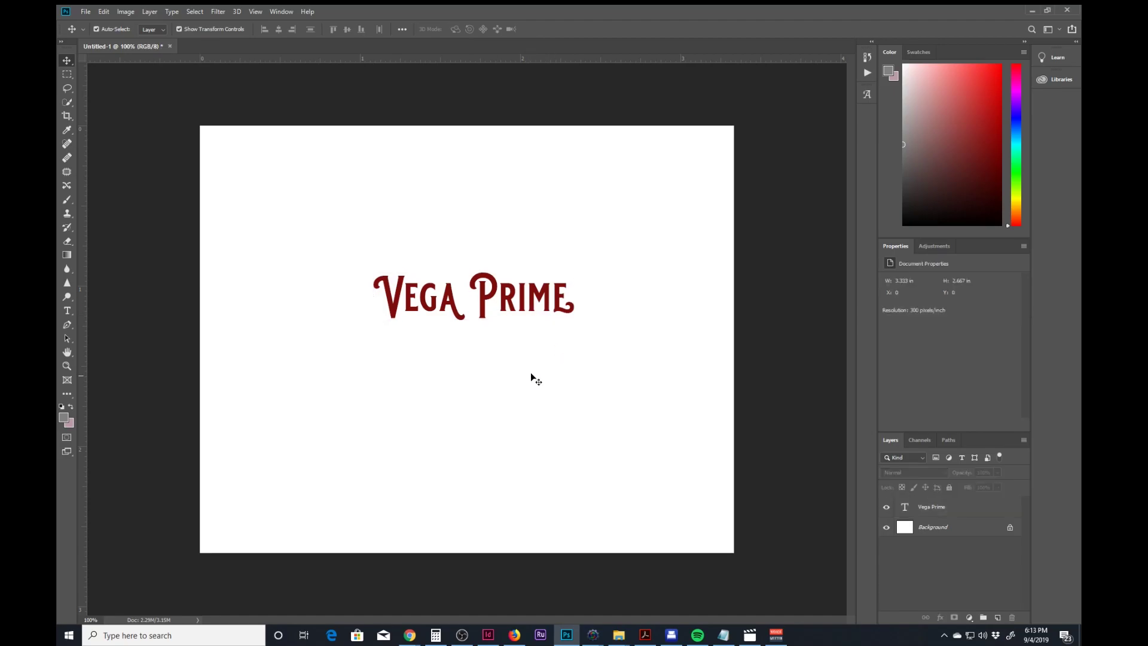
{"action": "left_click", "coordinate": [503, 308]}
{"action": "right_click", "coordinate": [502, 307]}
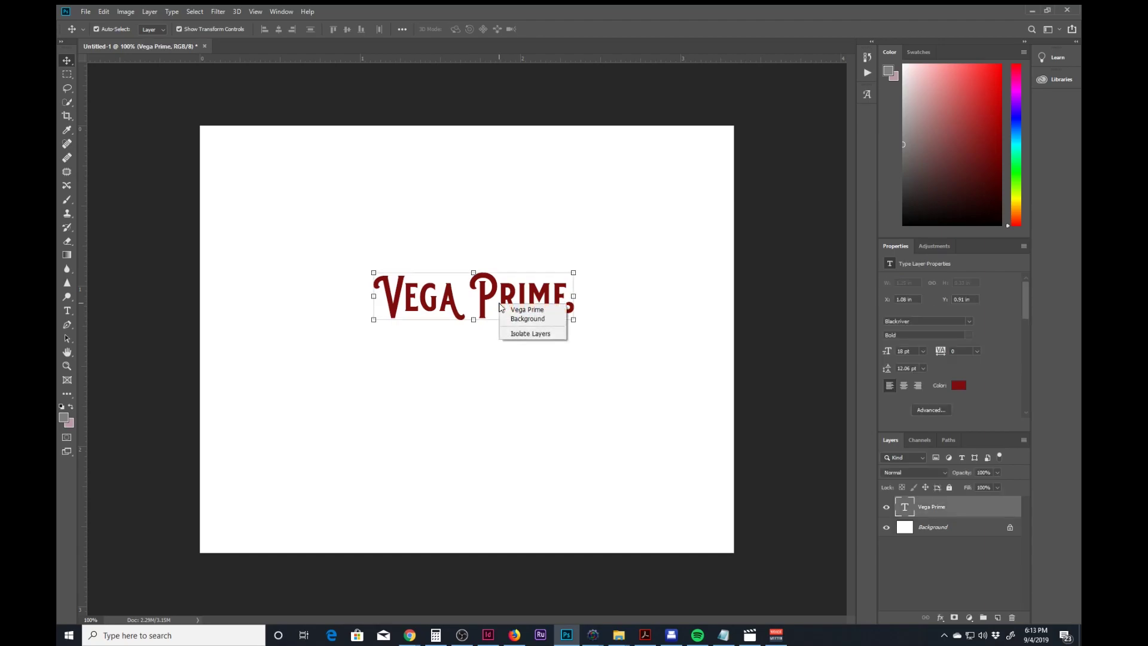
{"action": "left_click", "coordinate": [429, 380]}
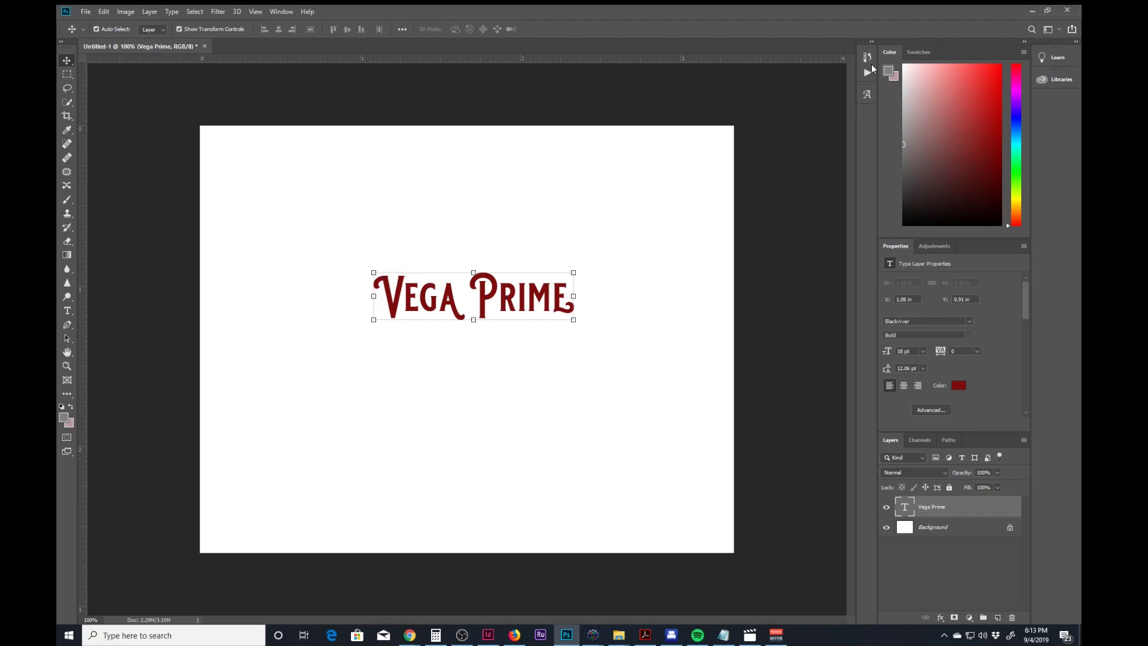
Open and close the alignment options and restore the title's transform controls
{"action": "left_click", "coordinate": [402, 29]}
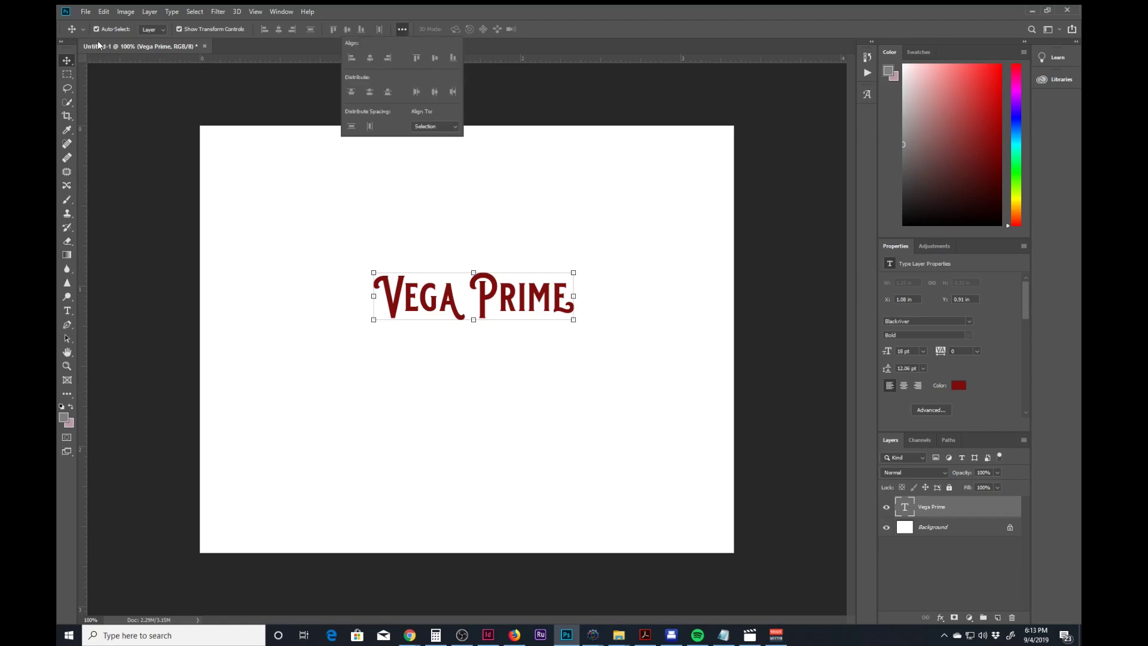
{"action": "left_click", "coordinate": [178, 29]}
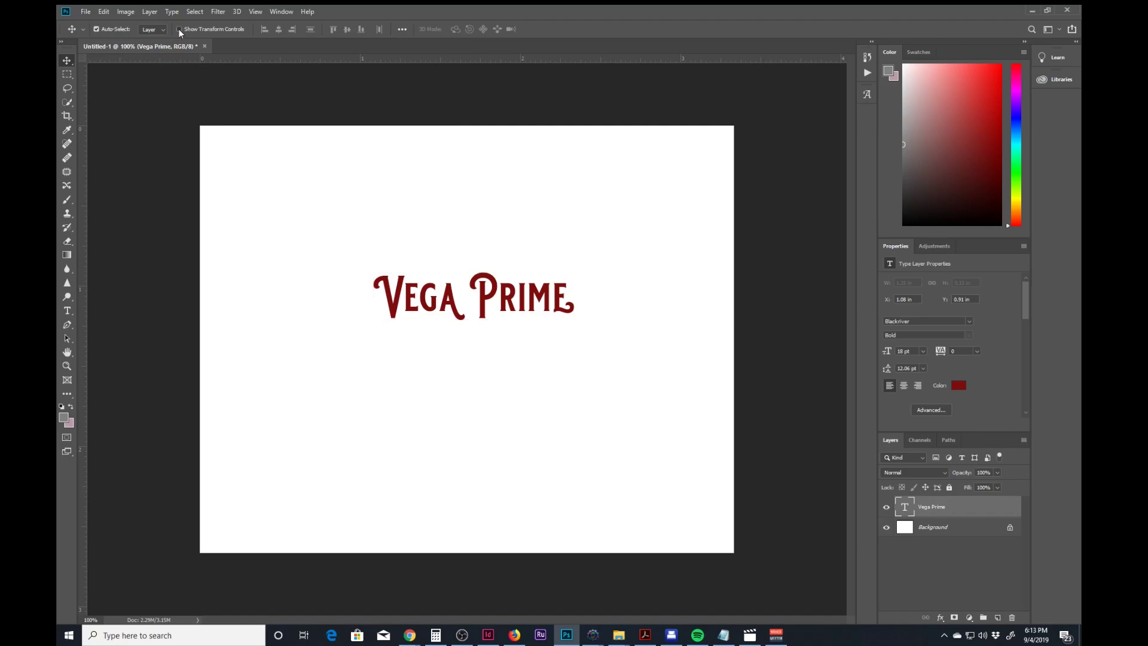
{"action": "left_click", "coordinate": [178, 29]}
{"action": "left_click", "coordinate": [67, 310]}
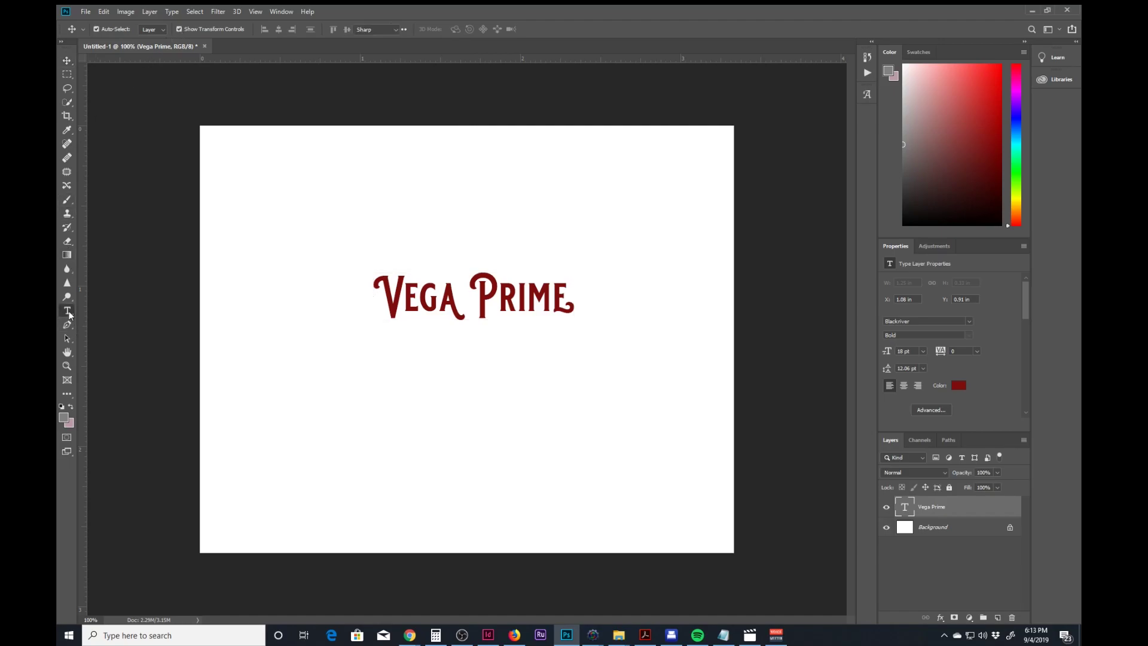
Select all the title text and apply a Flag warp with a -13% bend
{"action": "left_click", "coordinate": [455, 324]}
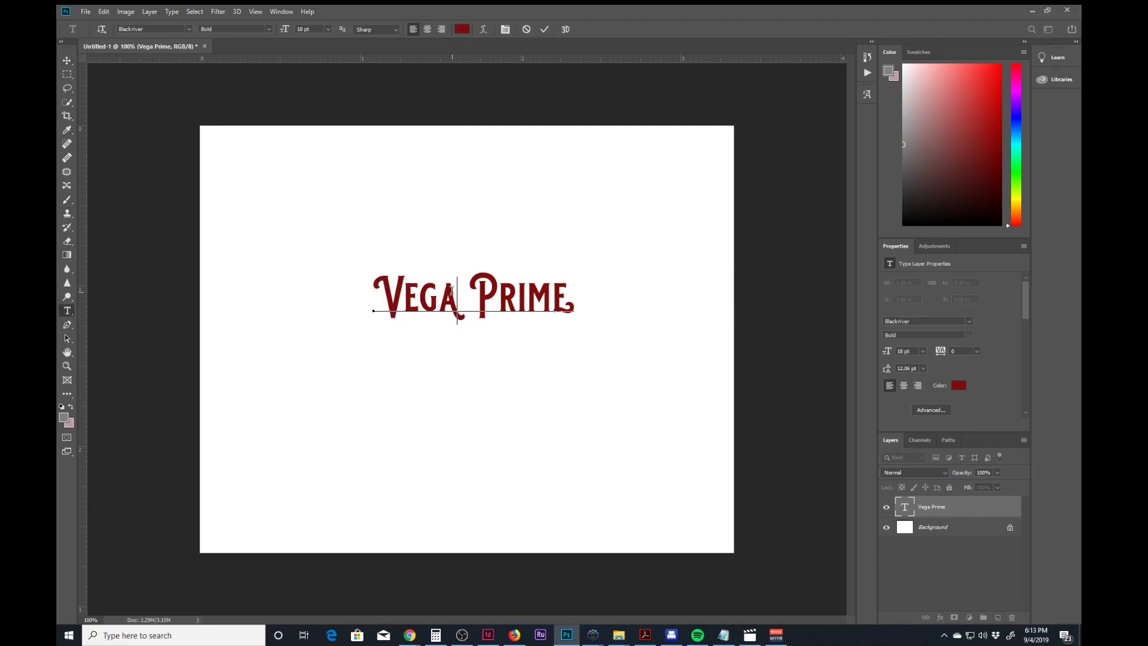
{"action": "double_click", "coordinate": [538, 293]}
{"action": "key", "text": "ctrl+a"}
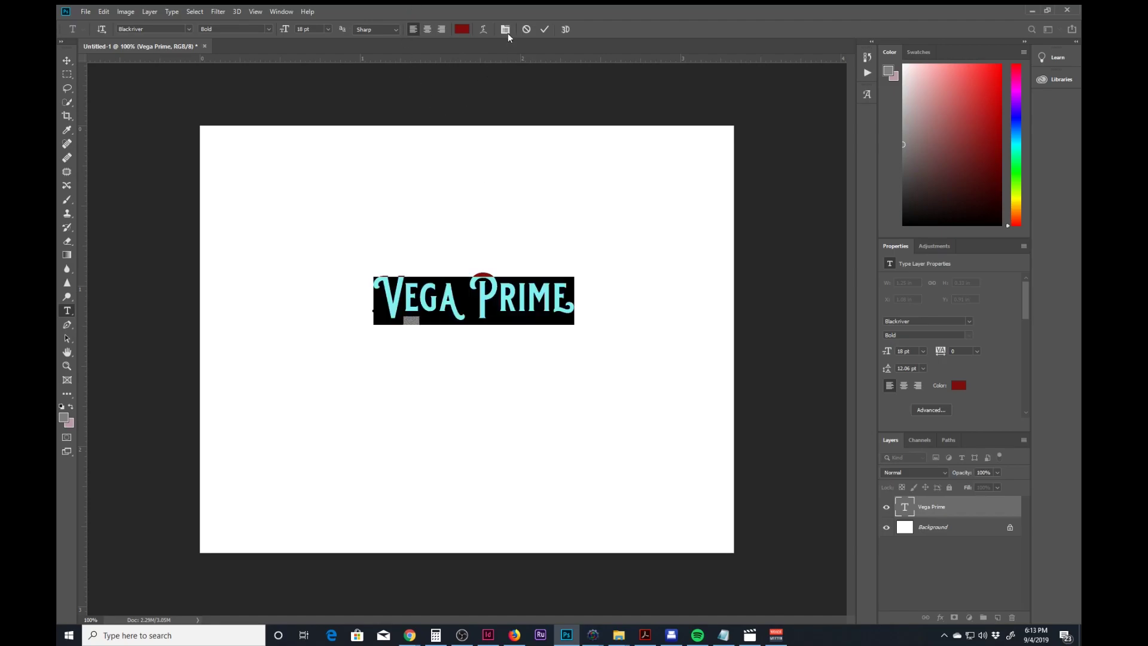
{"action": "left_click", "coordinate": [483, 30]}
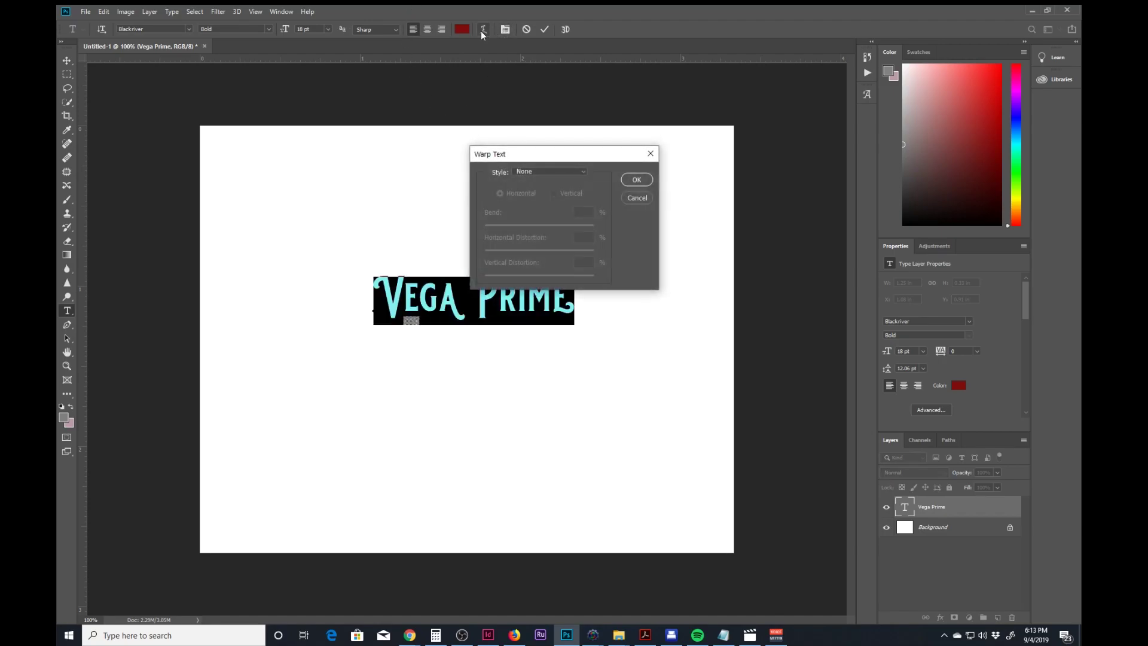
{"action": "left_click", "coordinate": [584, 172]}
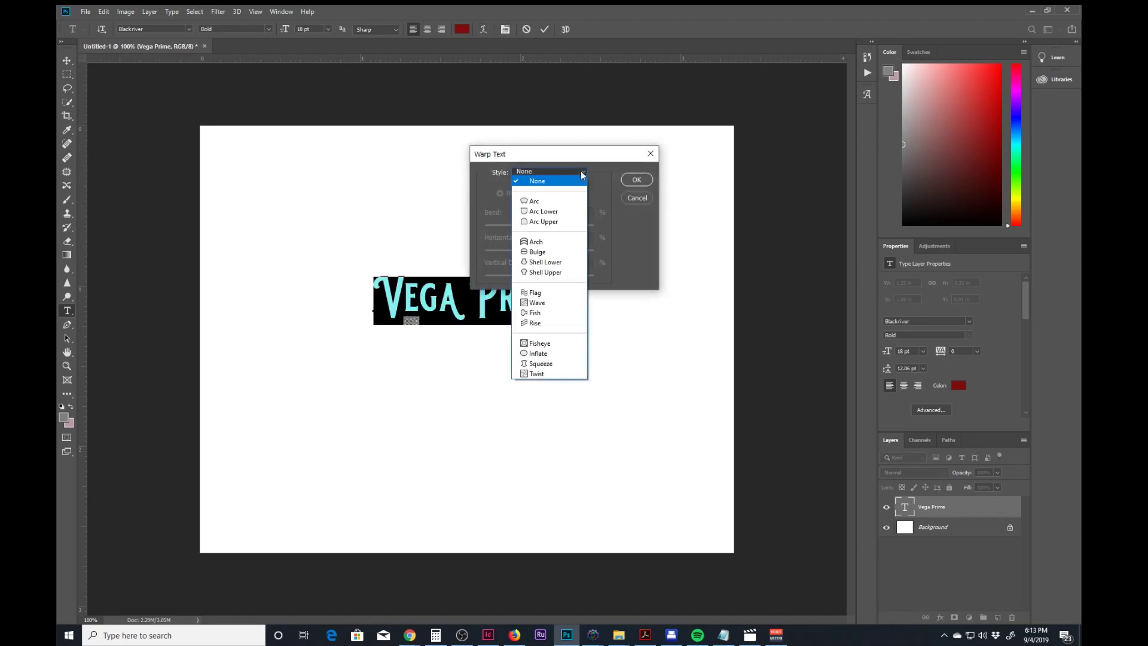
{"action": "left_click", "coordinate": [547, 293]}
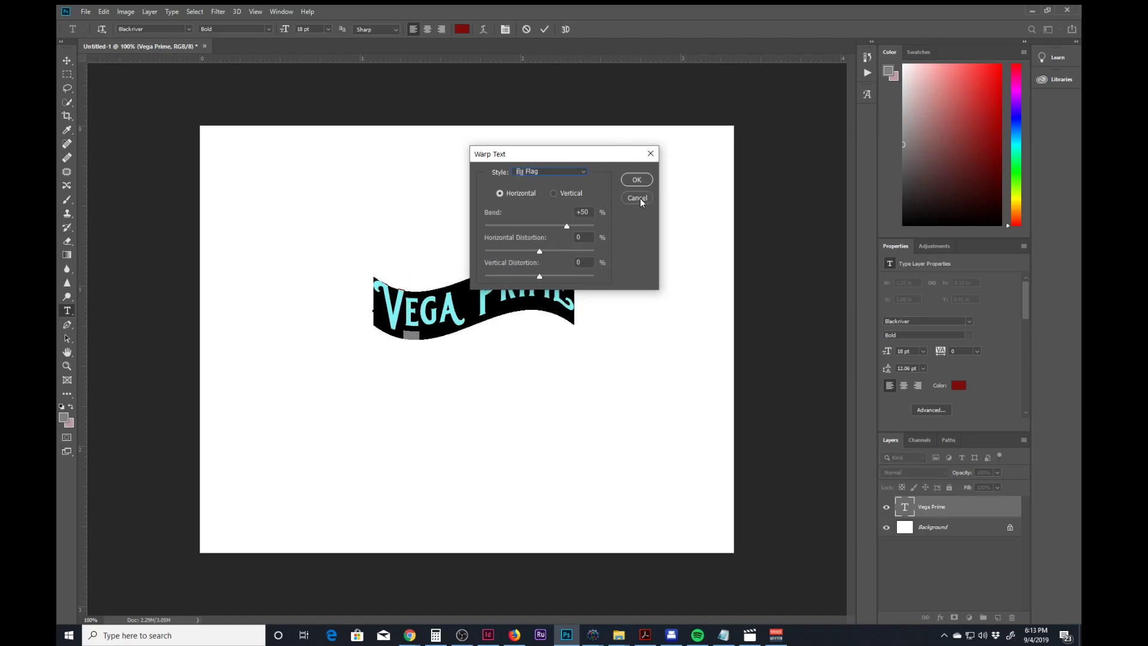
{"action": "left_click_drag", "start_coordinate": [604, 153], "coordinate": [602, 103]}
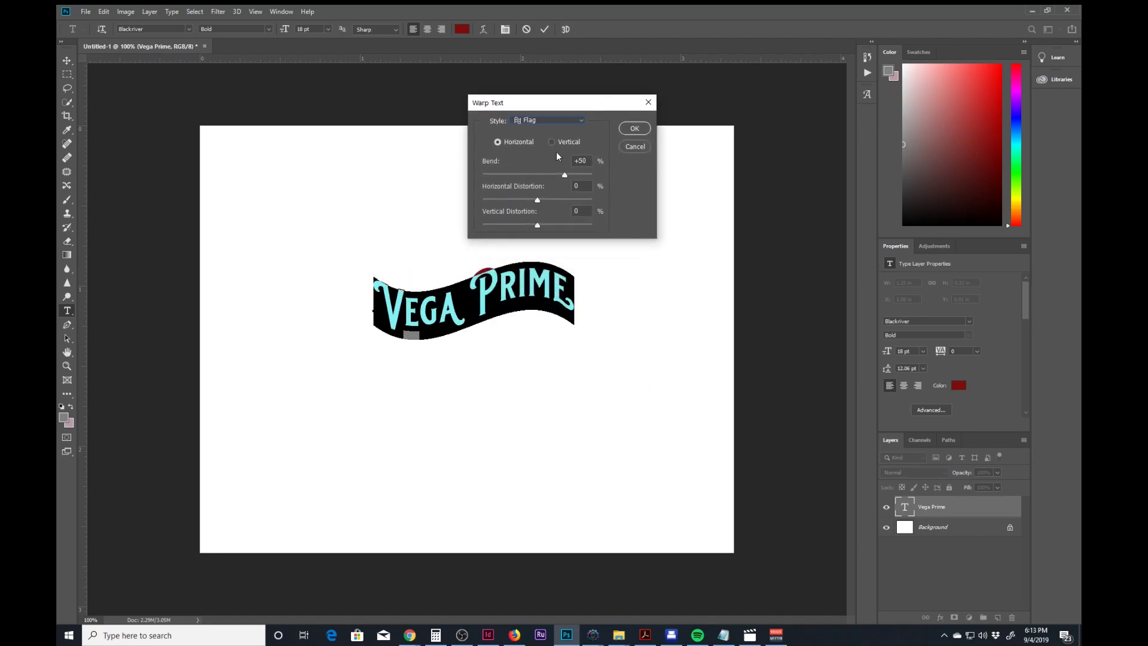
{"action": "left_click_drag", "start_coordinate": [564, 176], "coordinate": [530, 177]}
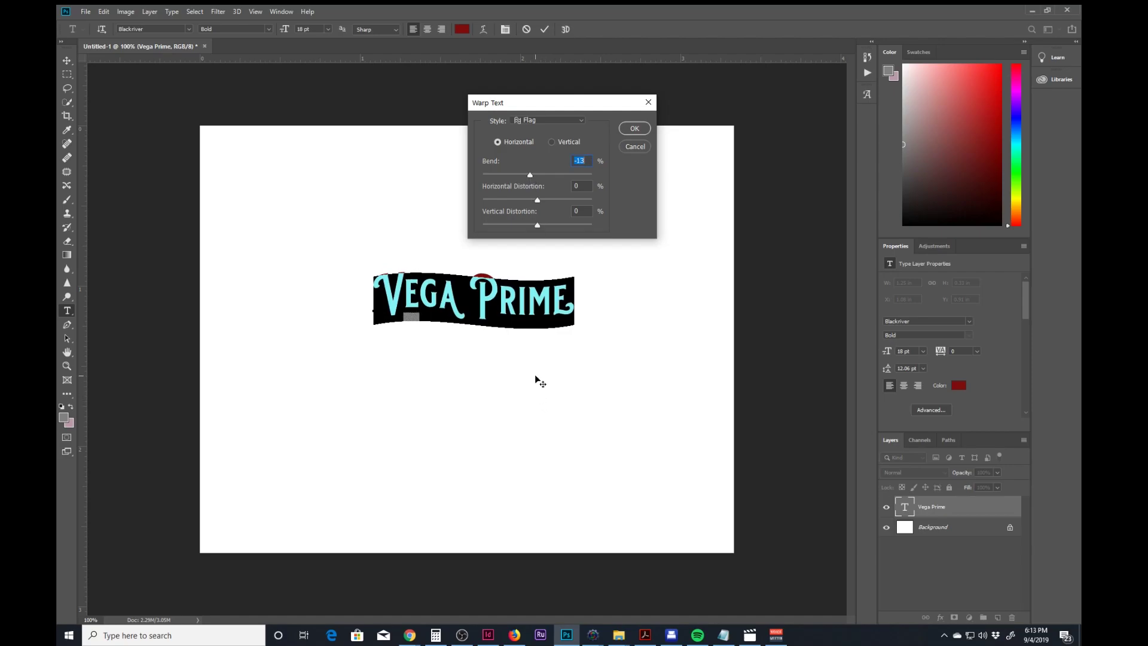
{"action": "left_click", "coordinate": [635, 128]}
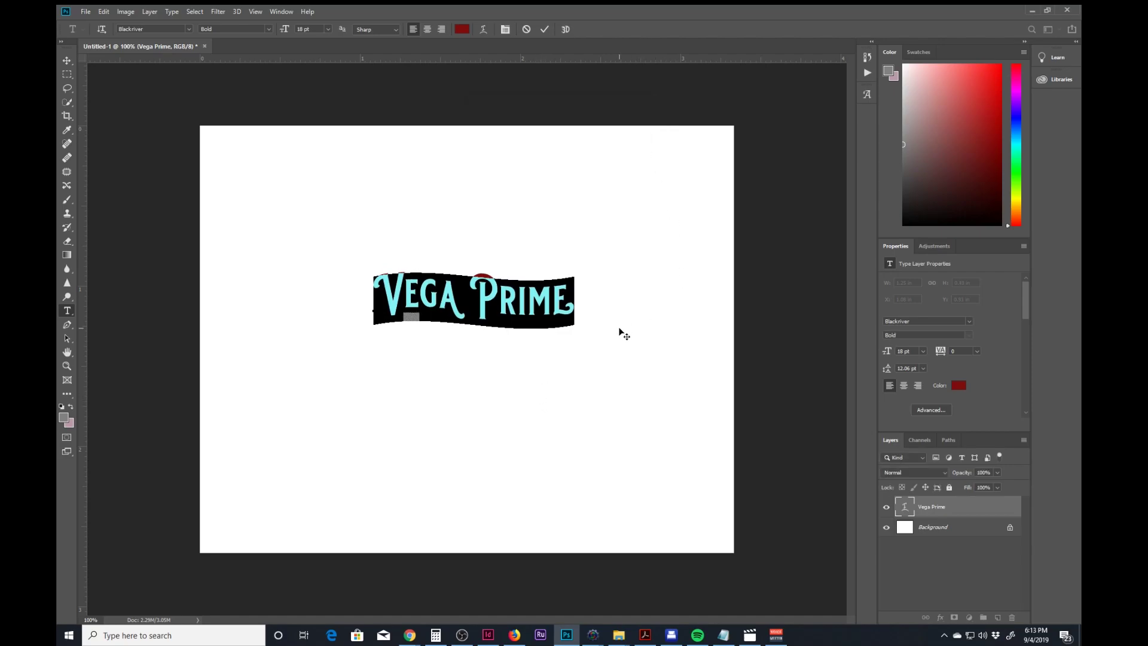
Commit the title and drag a duplicate of it just below the original
{"action": "left_click", "coordinate": [469, 297]}
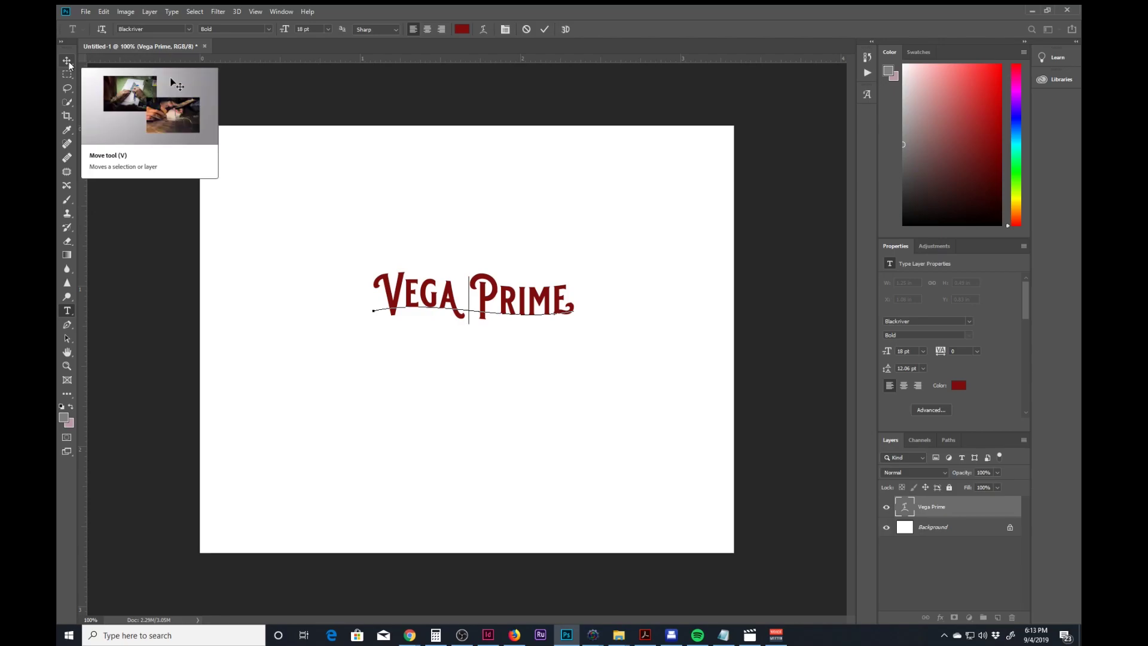
{"action": "left_click", "coordinate": [285, 156]}
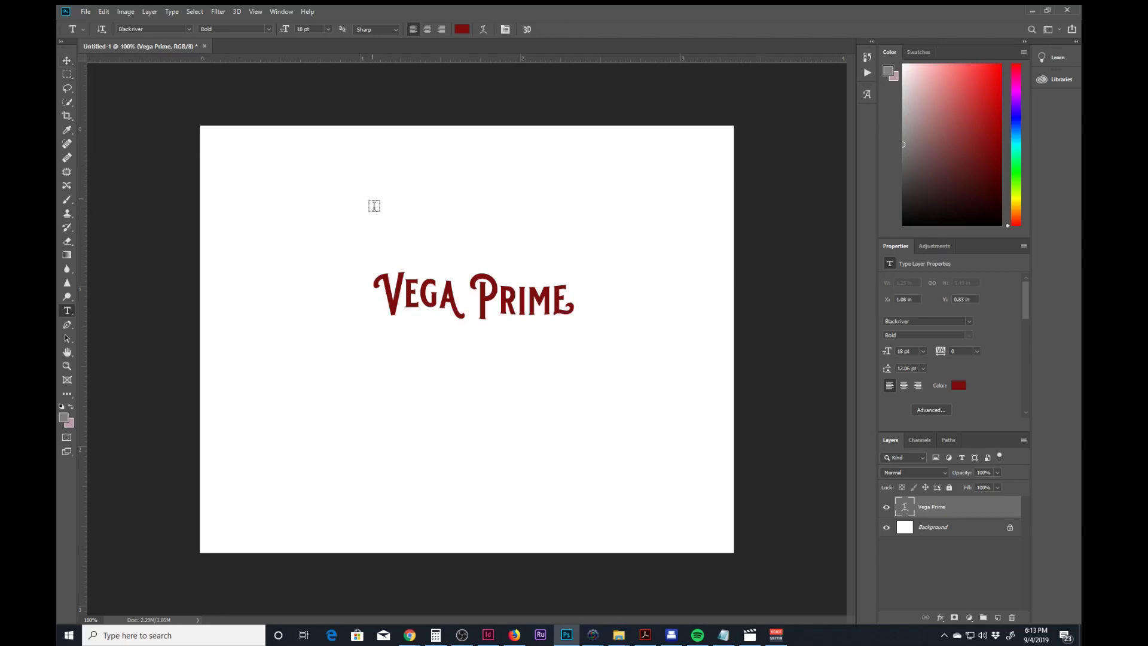
{"action": "left_click", "coordinate": [66, 61]}
{"action": "key", "text": "ctrl"}
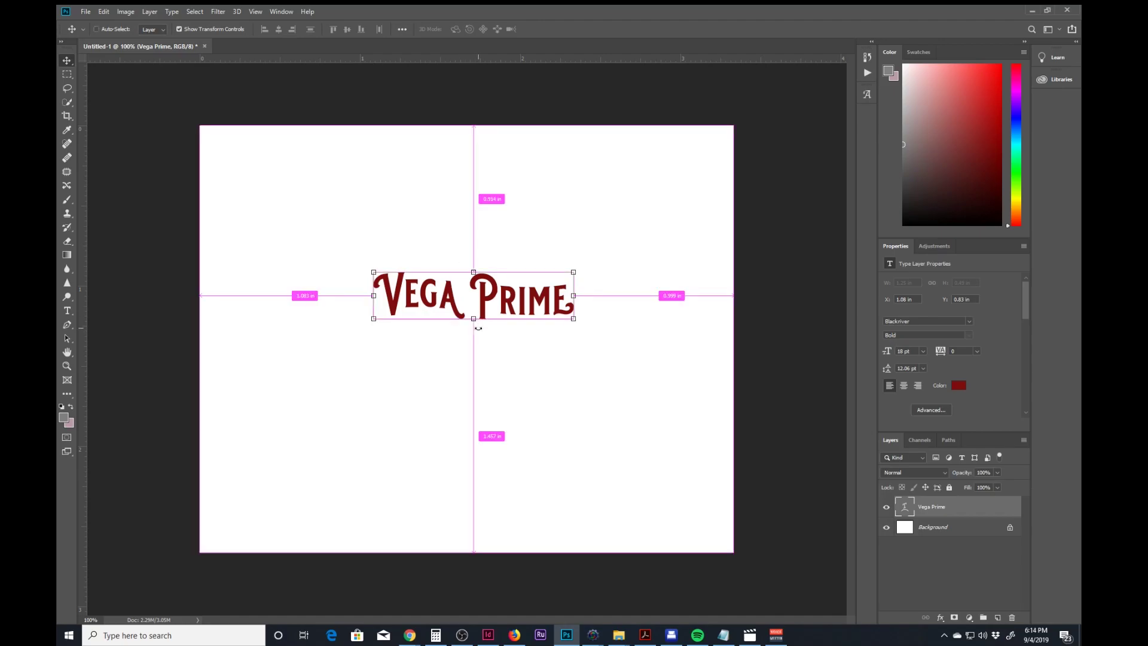
{"action": "left_click_drag", "start_coordinate": [483, 296], "coordinate": [477, 367]}
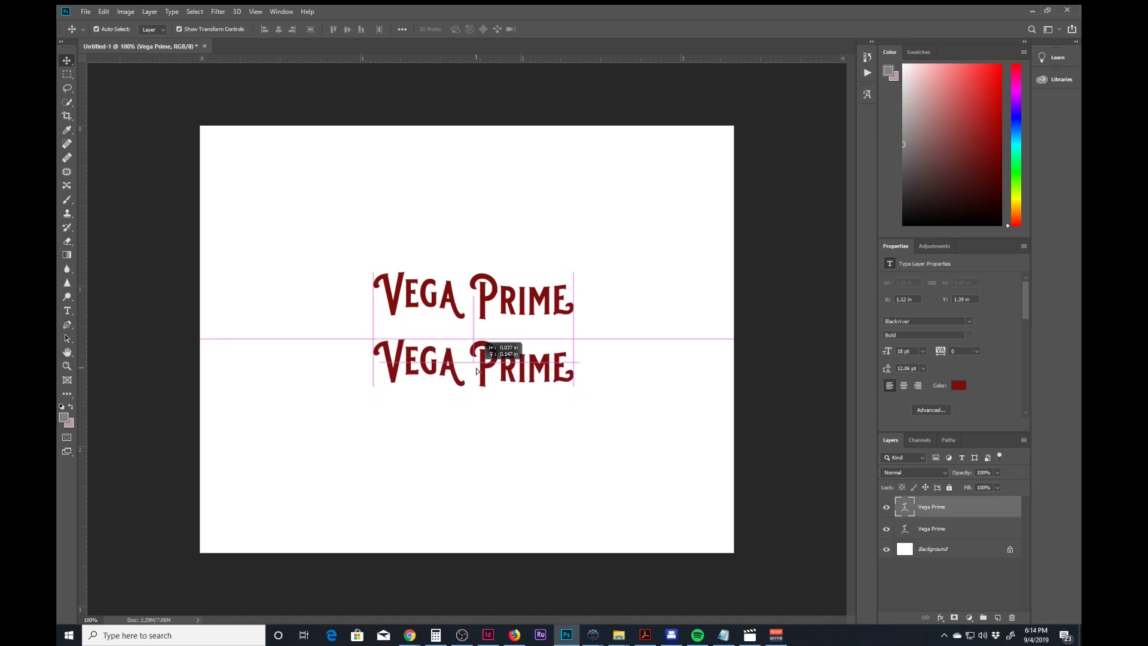
Reset the duplicate's Flag warp bend to 0% so it lies flat
{"action": "double_click", "coordinate": [477, 367]}
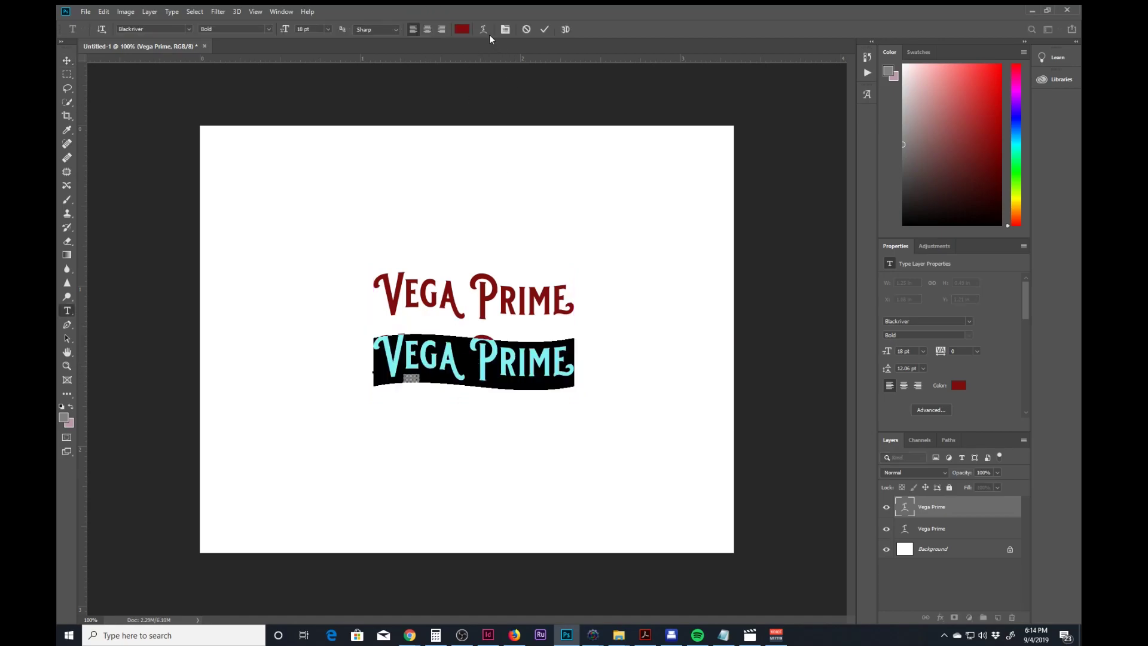
{"action": "left_click", "coordinate": [483, 29]}
{"action": "left_click_drag", "start_coordinate": [531, 174], "coordinate": [537, 174]}
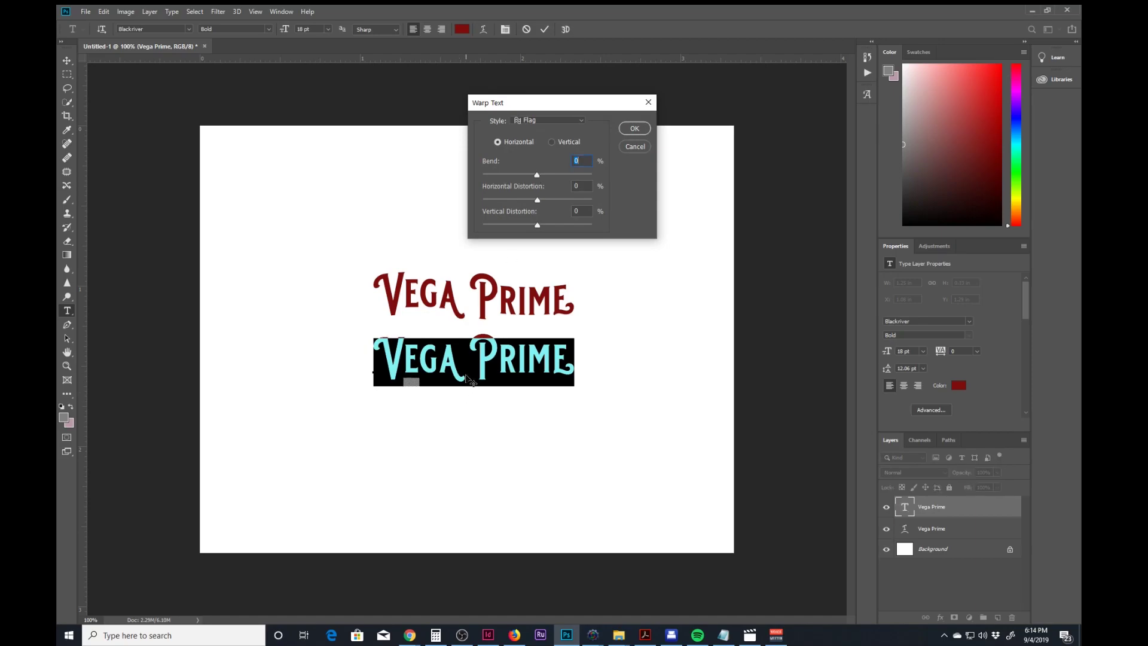
{"action": "left_click", "coordinate": [634, 128]}
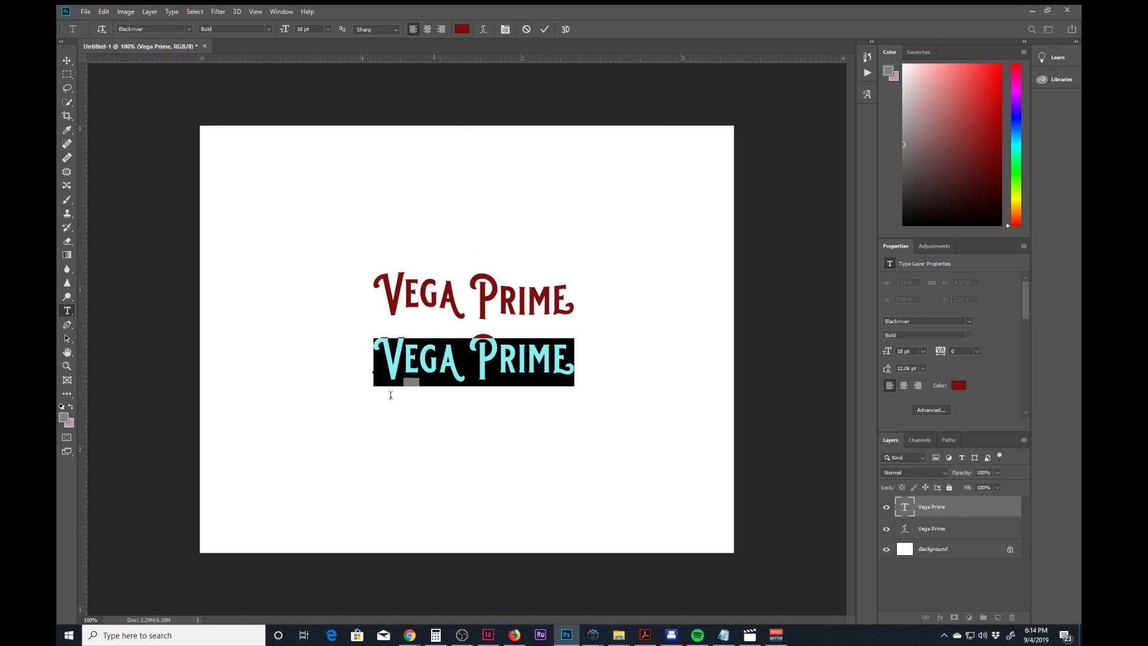
{"action": "left_click", "coordinate": [366, 374]}
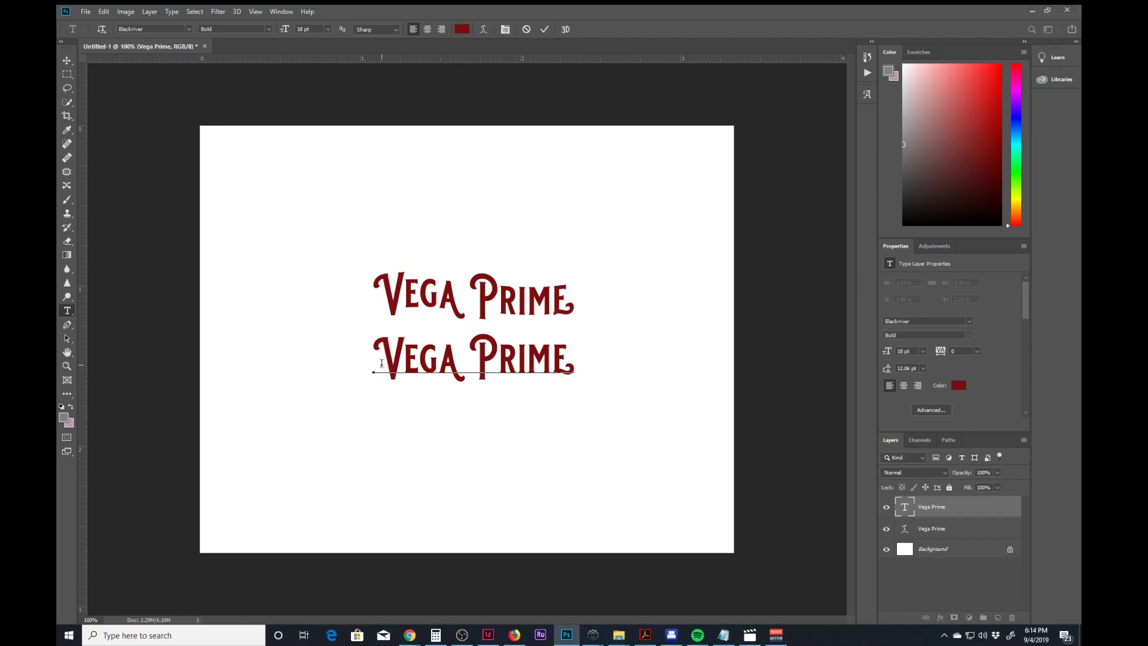
Replace the lower copy's text with 'A seller's journey'
{"action": "left_click_drag", "start_coordinate": [382, 363], "coordinate": [566, 361]}
{"action": "type", "text": "A"}
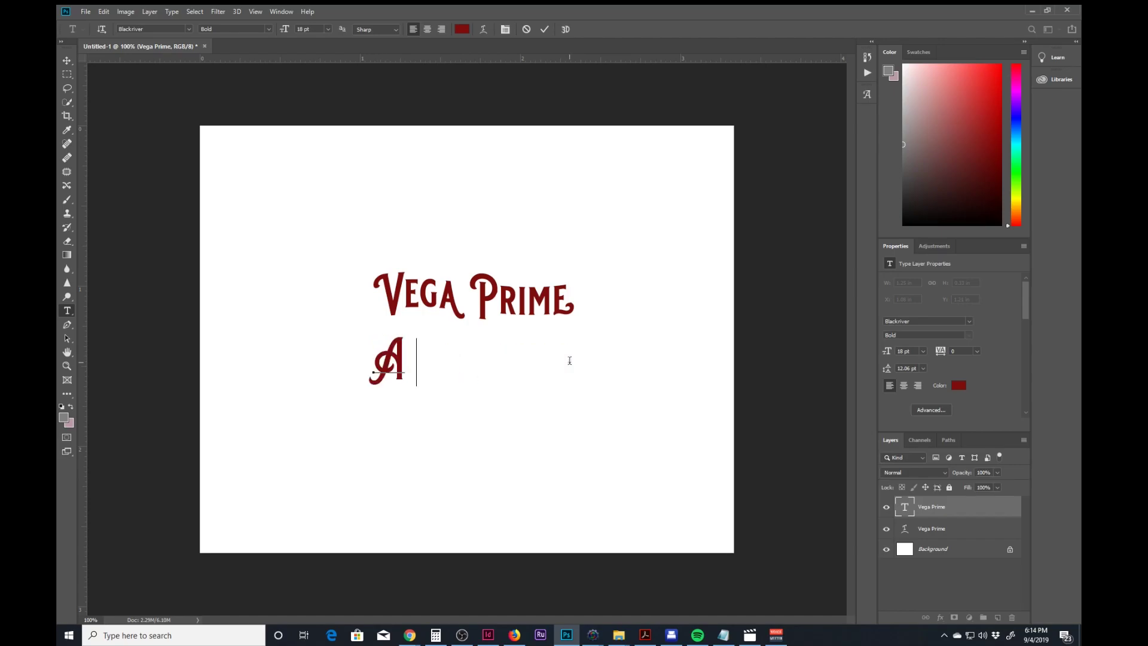
{"action": "type", "text": " Se"}
{"action": "key", "text": "BackSpace"}
{"action": "key", "text": "BackSpace"}
{"action": "type", "text": "se"}
{"action": "key", "text": "BackSpace"}
{"action": "key", "text": "BackSpace"}
{"action": "type", "text": "Se"}
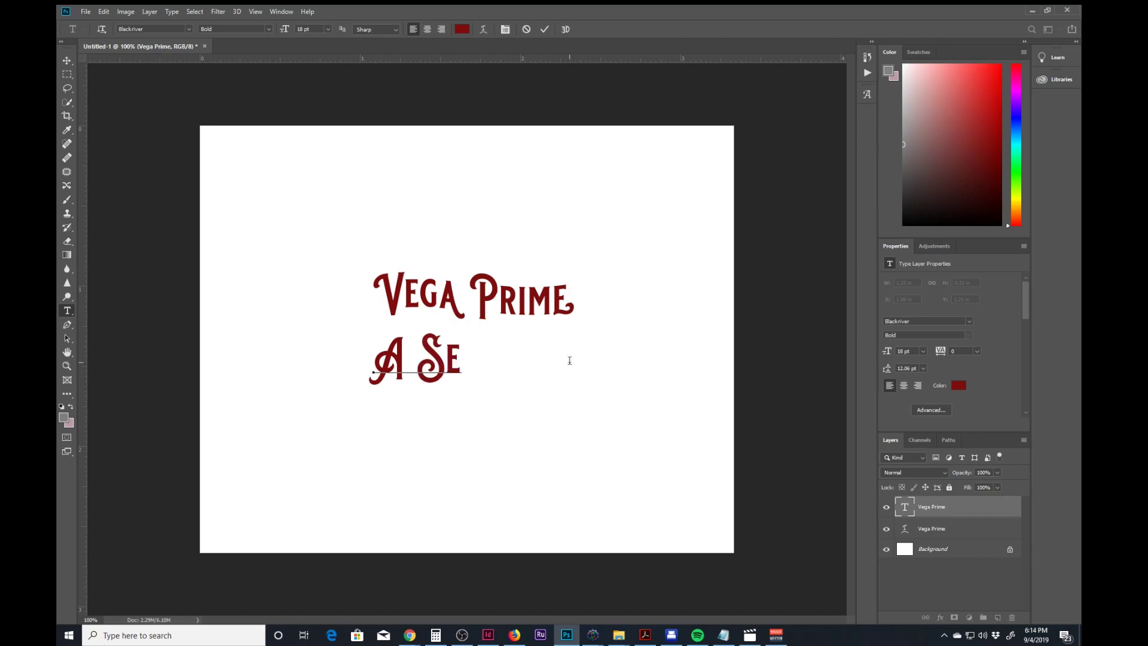
{"action": "key", "text": "BackSpace"}
{"action": "key", "text": "BackSpace"}
{"action": "type", "text": "se"}
{"action": "key", "text": "BackSpace"}
{"action": "key", "text": "BackSpace"}
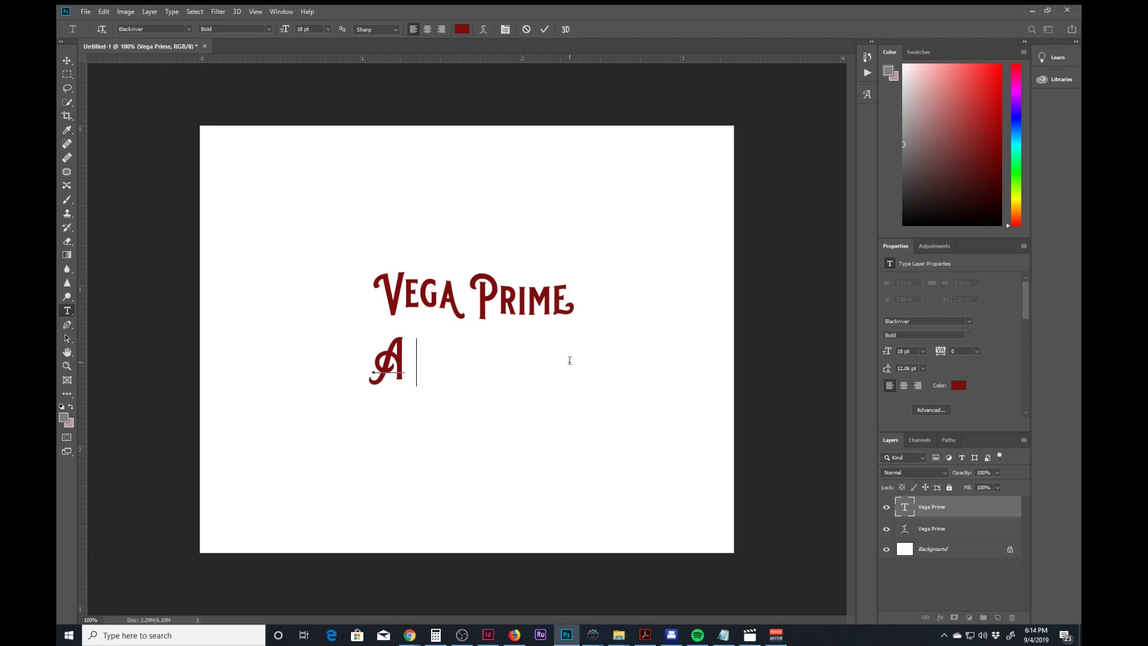
{"action": "type", "text": "seller"}
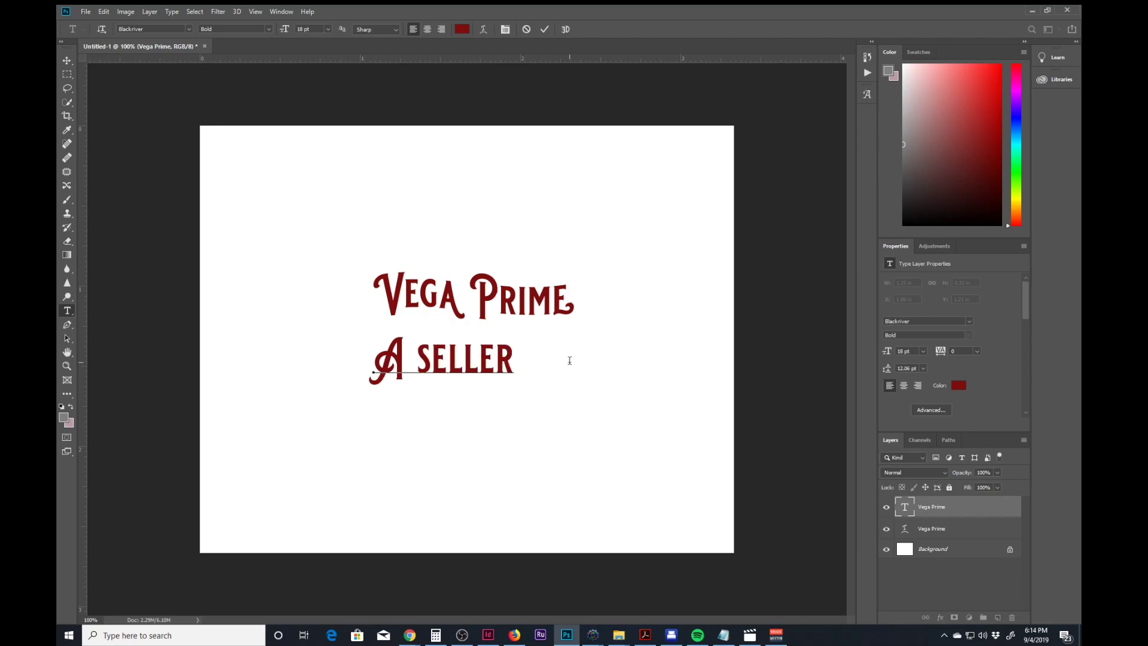
{"action": "type", "text": "'s"}
{"action": "type", "text": " jp"}
{"action": "key", "text": "BackSpace"}
{"action": "type", "text": "p"}
{"action": "key", "text": "BackSpace"}
{"action": "type", "text": "our"}
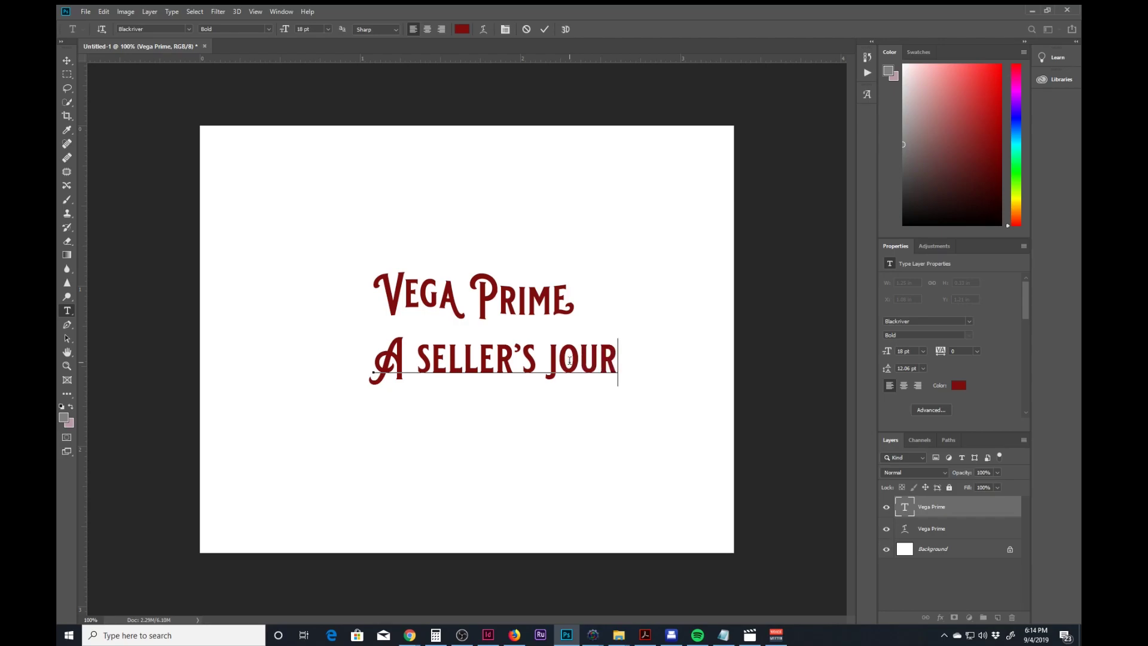
{"action": "type", "text": "ney"}
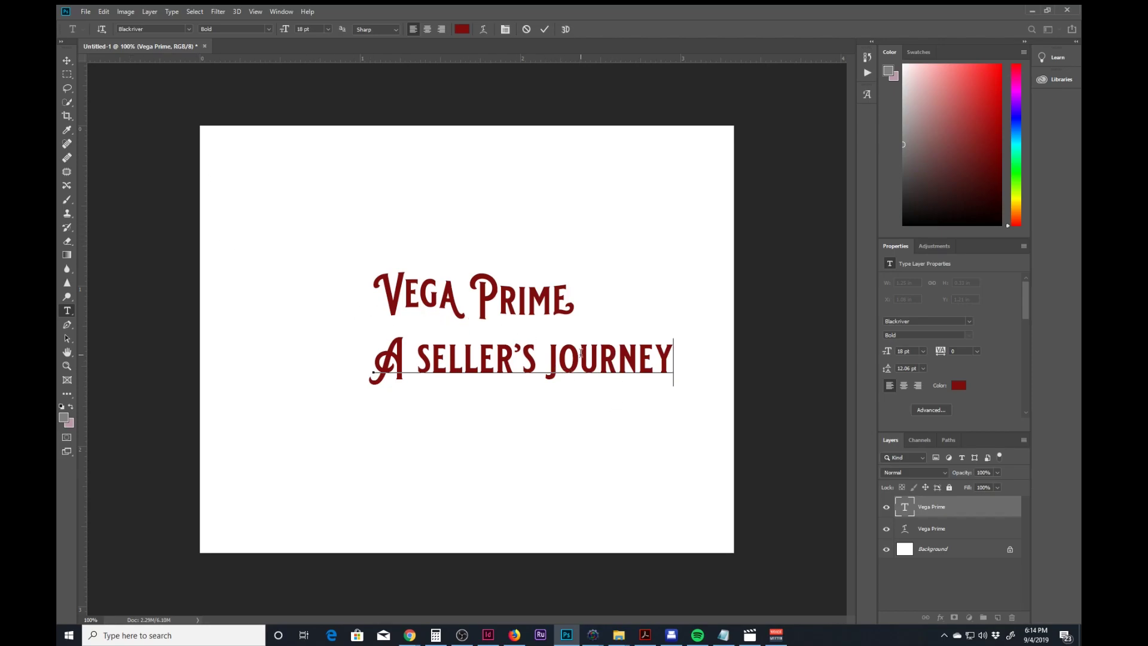
Retype the J in journey, revert it to its plain form, and commit the subtitle
{"action": "left_click_drag", "start_coordinate": [558, 357], "coordinate": [550, 358]}
{"action": "key", "text": "BackSpace"}
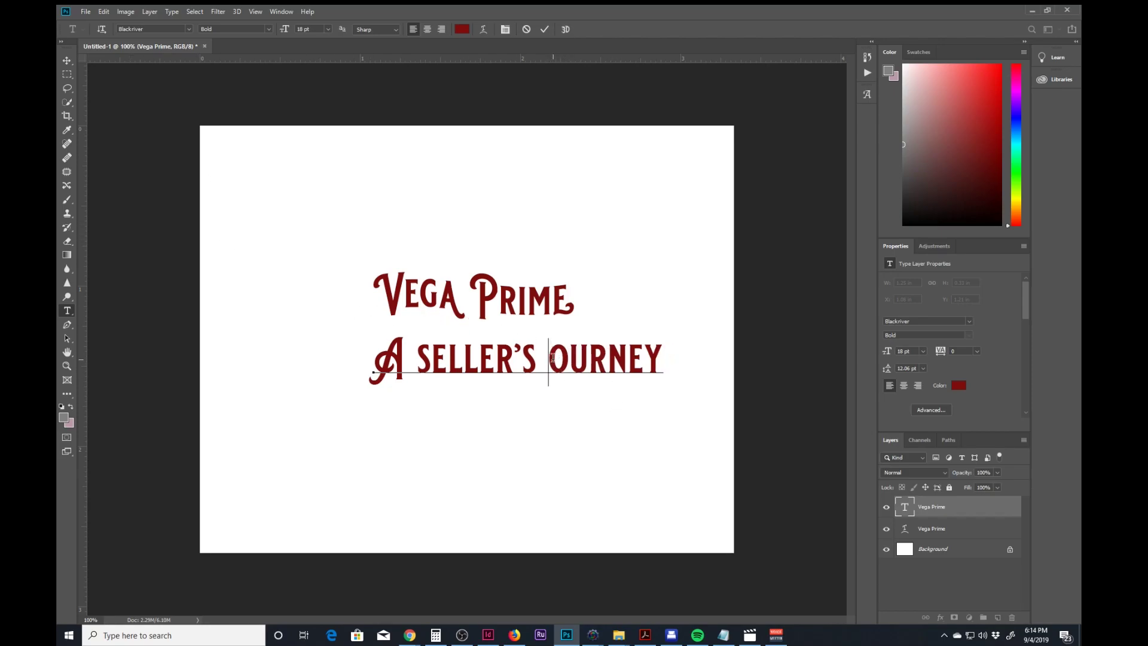
{"action": "type", "text": "J"}
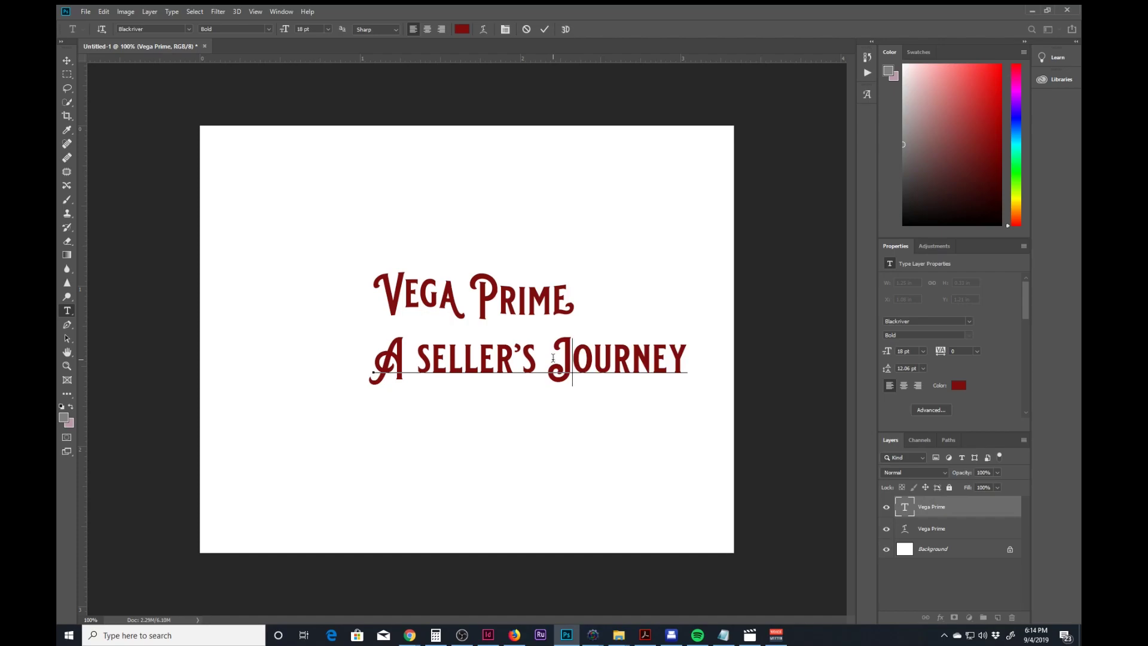
{"action": "key", "text": "ctrl+z"}
{"action": "left_click", "coordinate": [606, 347]}
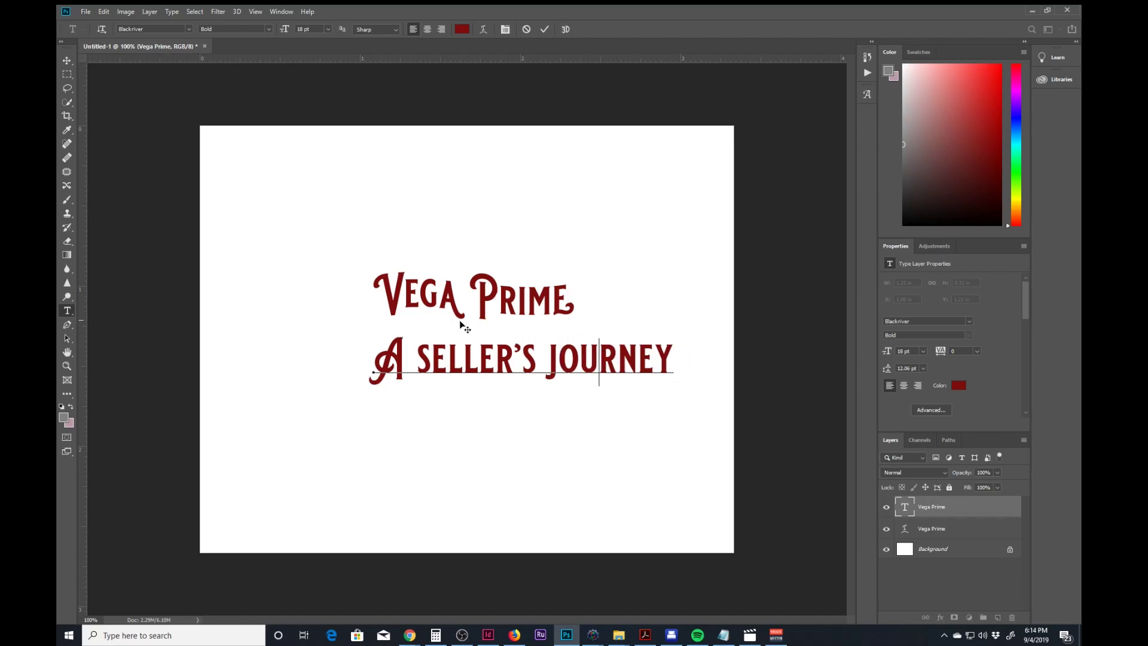
{"action": "left_click", "coordinate": [68, 61]}
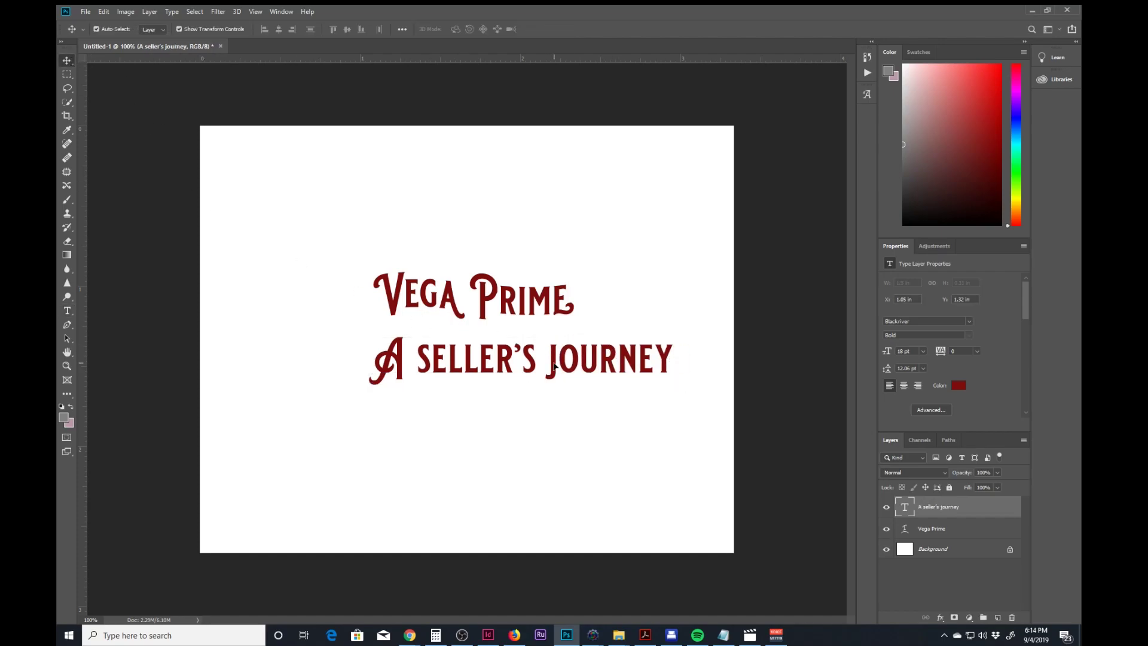
Move the subtitle up beneath the title and try, then discard, a swash S
{"action": "left_click_drag", "start_coordinate": [559, 368], "coordinate": [476, 347]}
{"action": "double_click", "coordinate": [470, 353]}
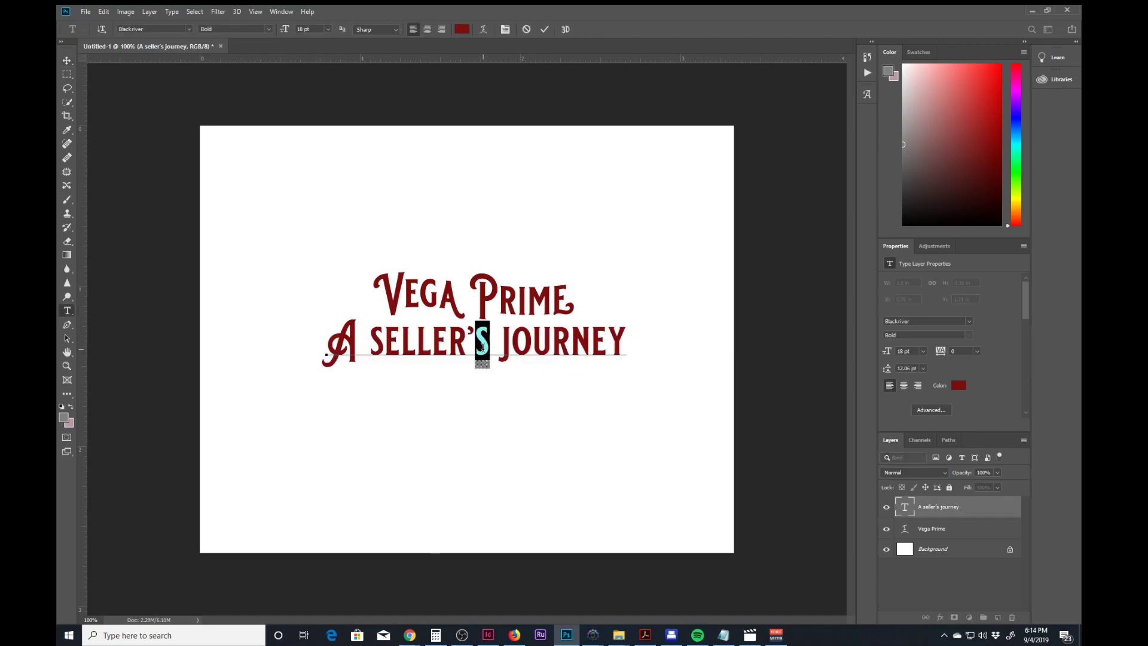
{"action": "left_click", "coordinate": [525, 386]}
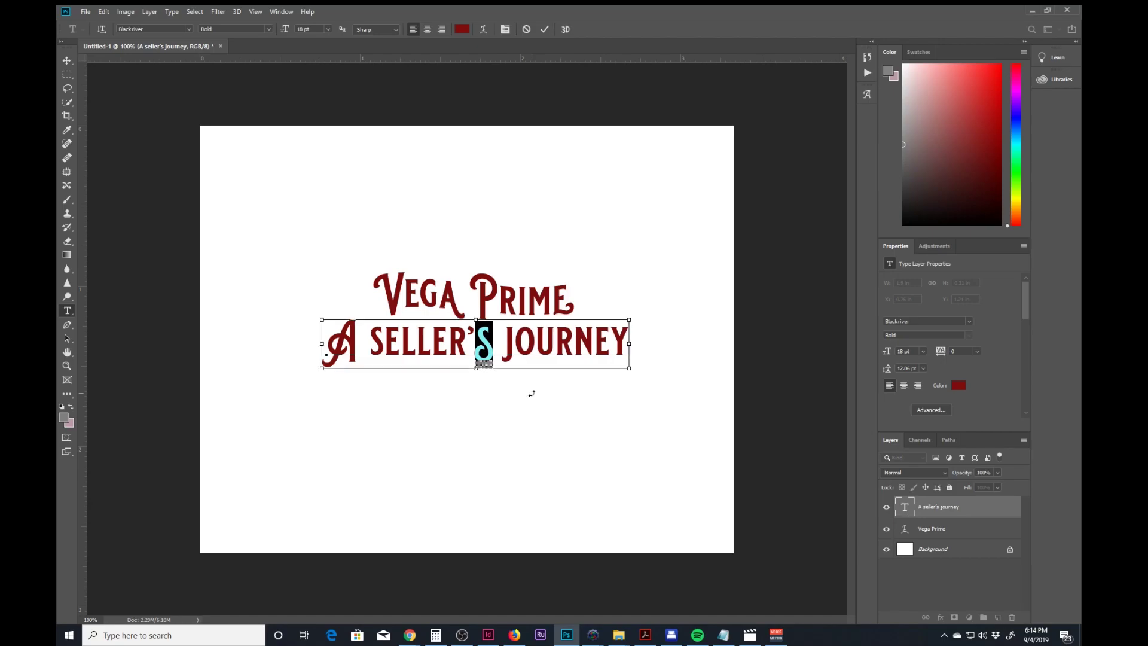
{"action": "key", "text": "Escape"}
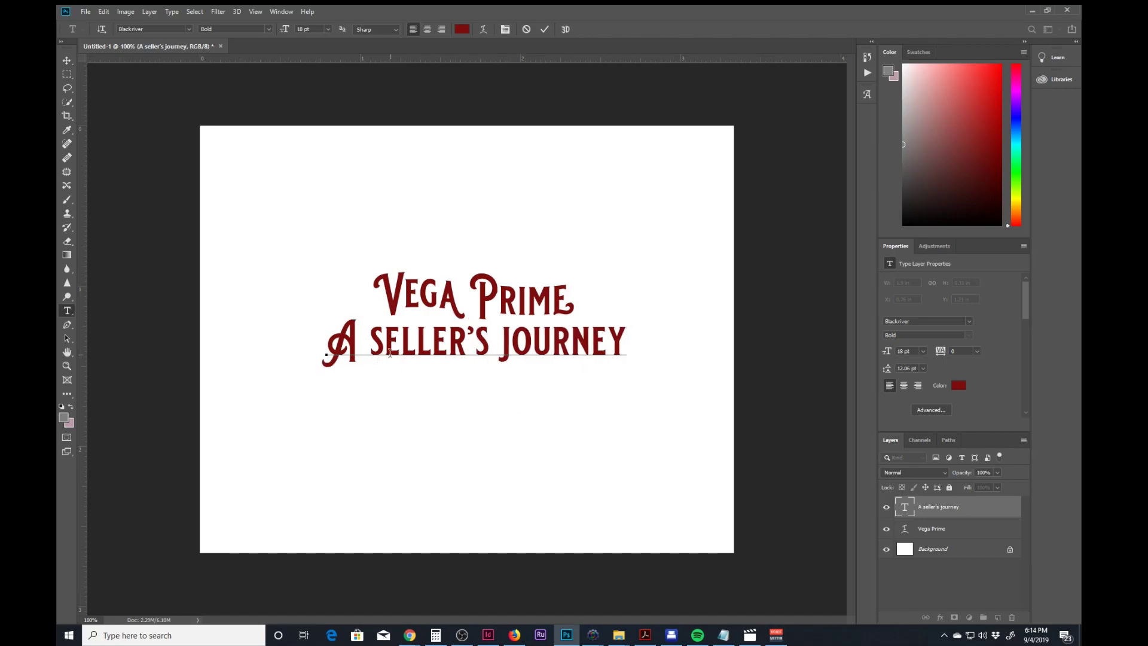
Give the S in 'seller's' an alternate glyph and commit the subtitle
{"action": "left_click_drag", "start_coordinate": [417, 351], "coordinate": [431, 351]}
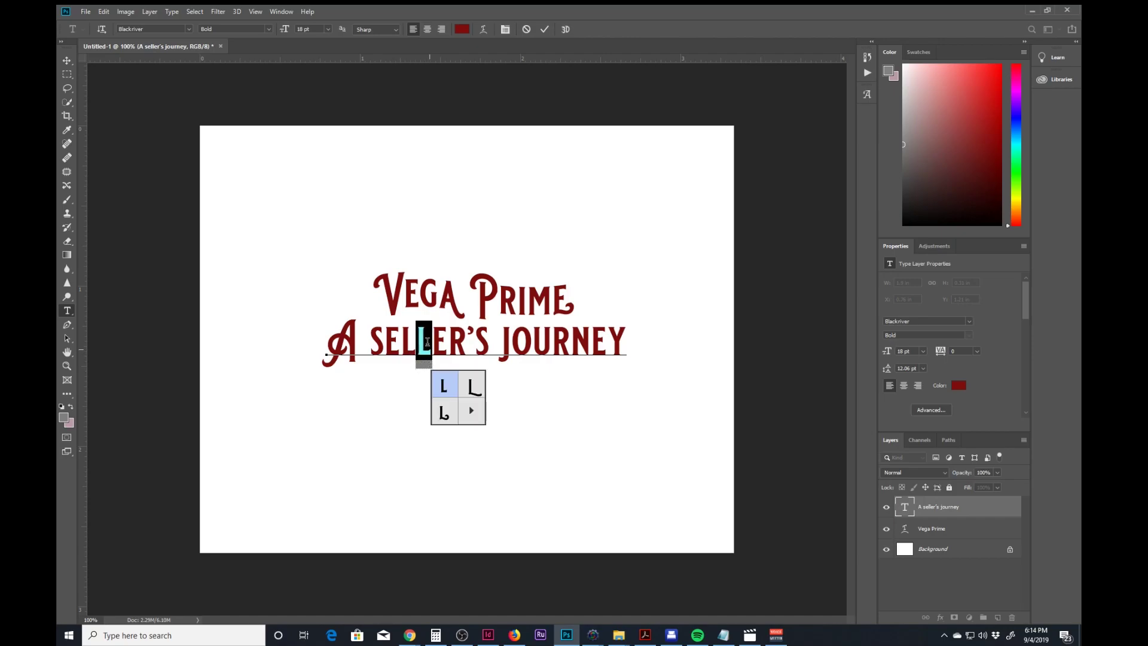
{"action": "left_click", "coordinate": [395, 346]}
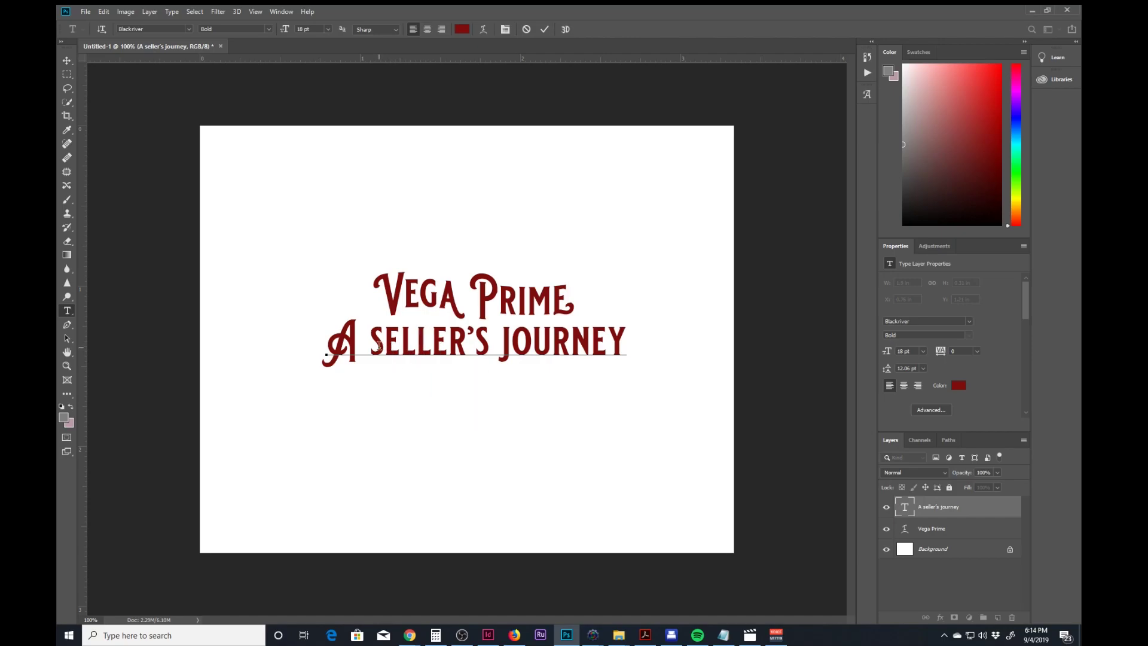
{"action": "left_click_drag", "start_coordinate": [369, 346], "coordinate": [387, 345]}
{"action": "left_click", "coordinate": [423, 385]}
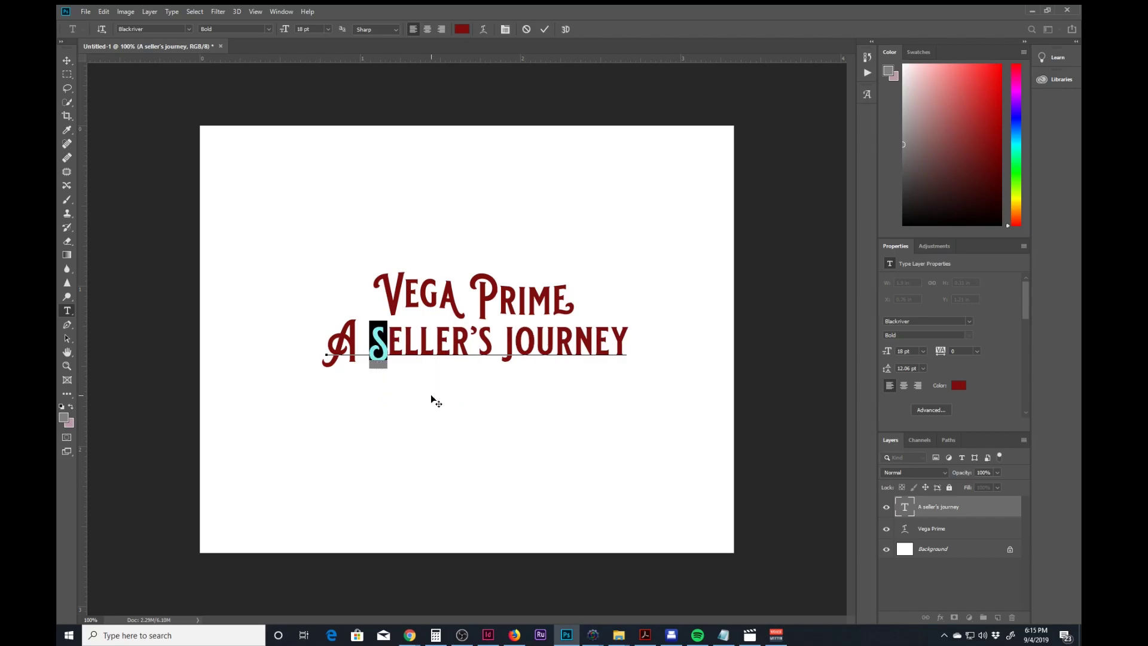
{"action": "left_click", "coordinate": [493, 346]}
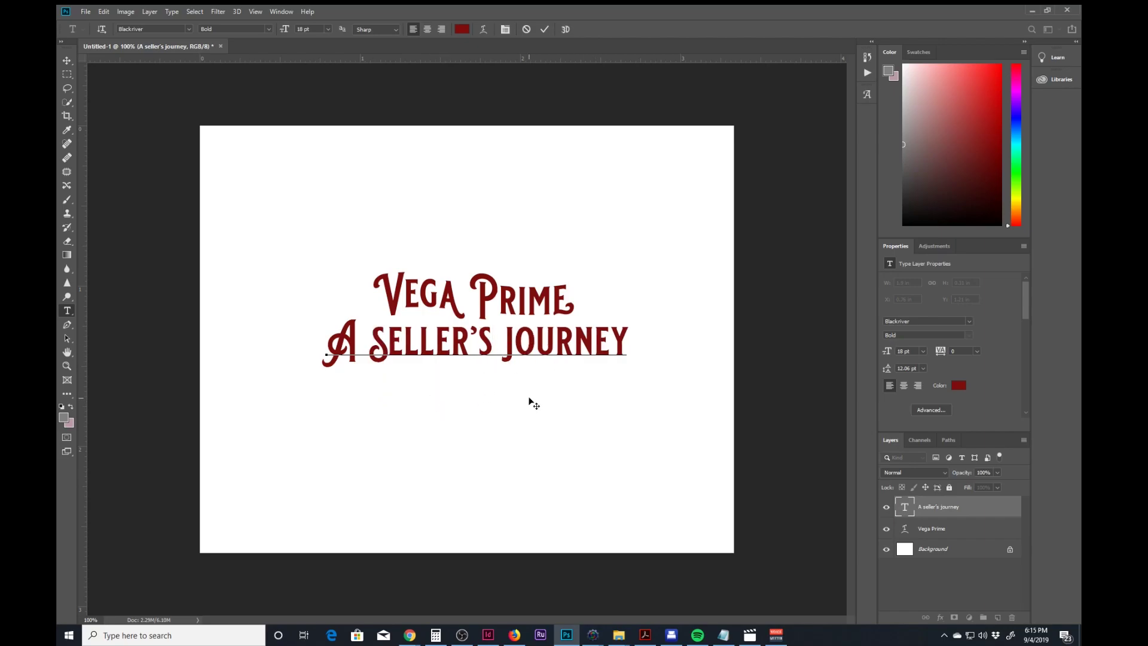
{"action": "left_click", "coordinate": [67, 60]}
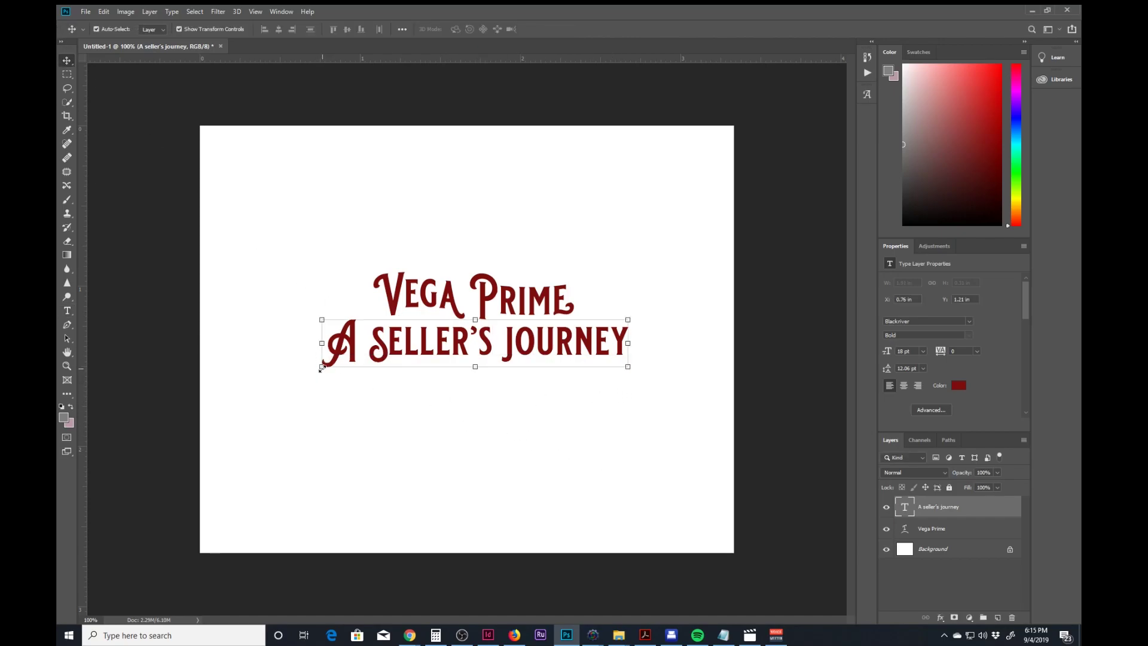
Shrink the subtitle and move it directly under the title
{"action": "left_click_drag", "start_coordinate": [321, 368], "coordinate": [510, 338]}
{"action": "left_click_drag", "start_coordinate": [600, 336], "coordinate": [501, 368]}
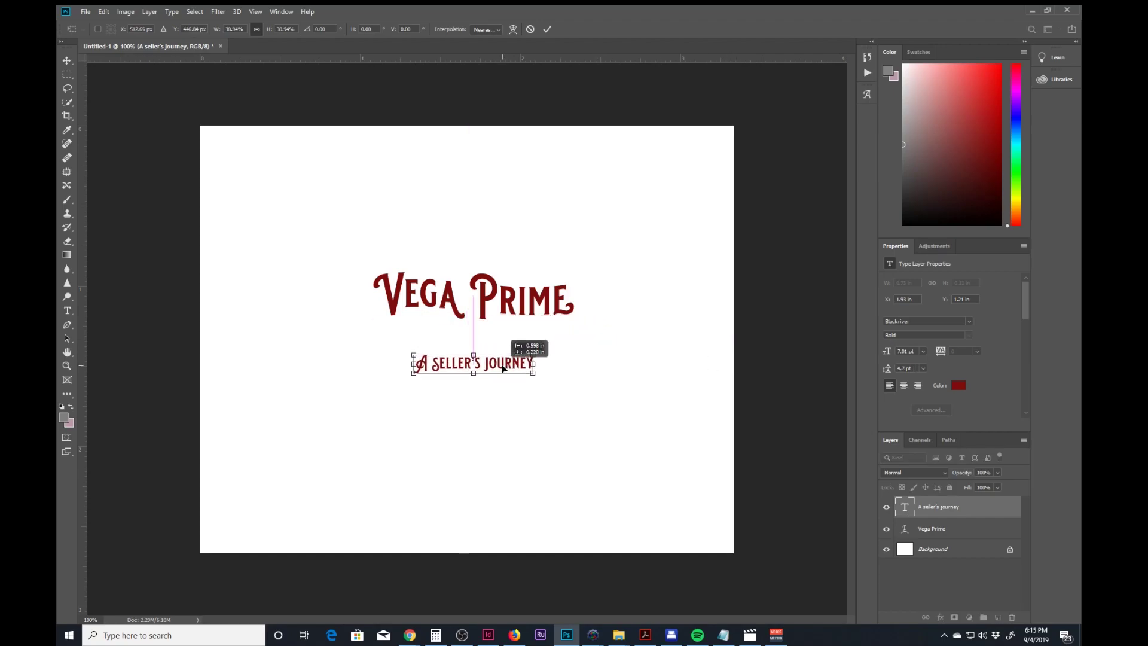
{"action": "key", "text": "Return"}
{"action": "left_click", "coordinate": [534, 313]}
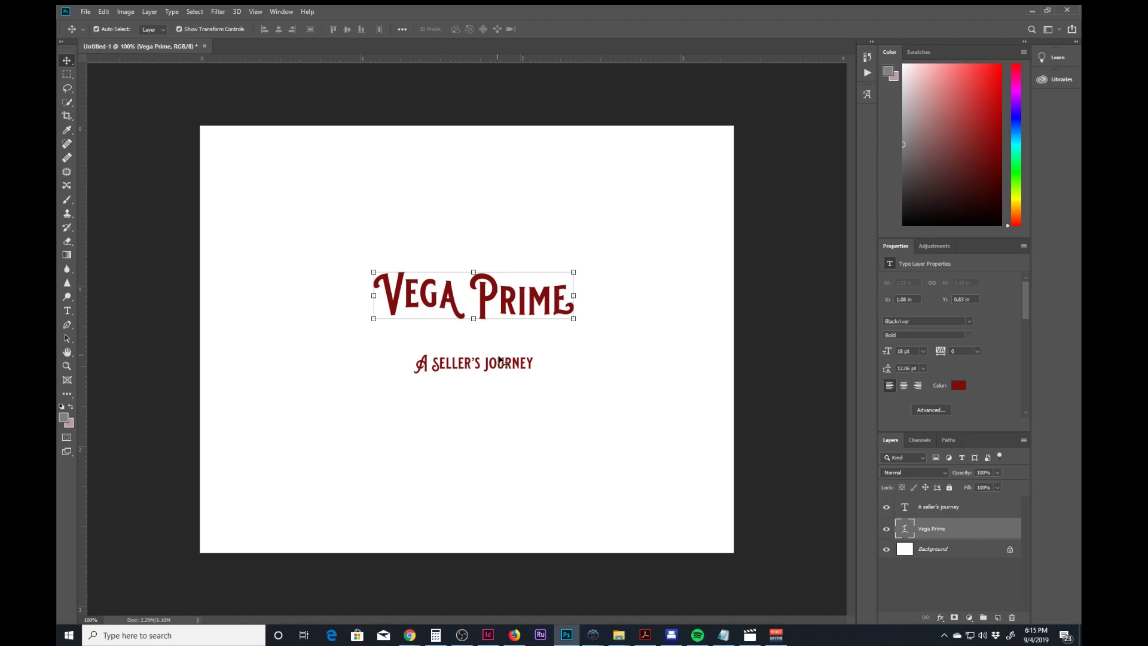
{"action": "left_click", "coordinate": [504, 364]}
Scale the Vega Prime title to about 76% and position it above the subtitle
{"action": "left_click", "coordinate": [513, 316]}
{"action": "mouse_move", "coordinate": [524, 303]}
{"action": "left_mouse_down"}
{"action": "mouse_move", "coordinate": [526, 327]}
{"action": "mouse_move", "coordinate": [568, 296]}
{"action": "mouse_move", "coordinate": [556, 300]}
{"action": "left_mouse_up"}
{"action": "left_click_drag", "start_coordinate": [546, 303], "coordinate": [524, 311]}
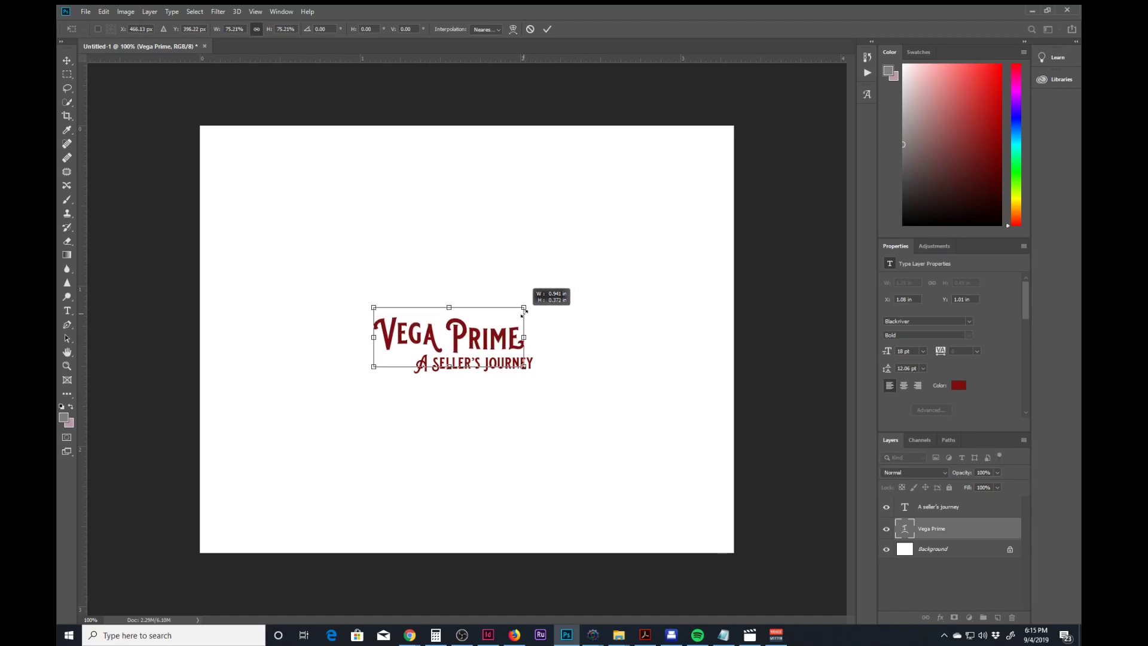
{"action": "left_click_drag", "start_coordinate": [524, 312], "coordinate": [510, 336]}
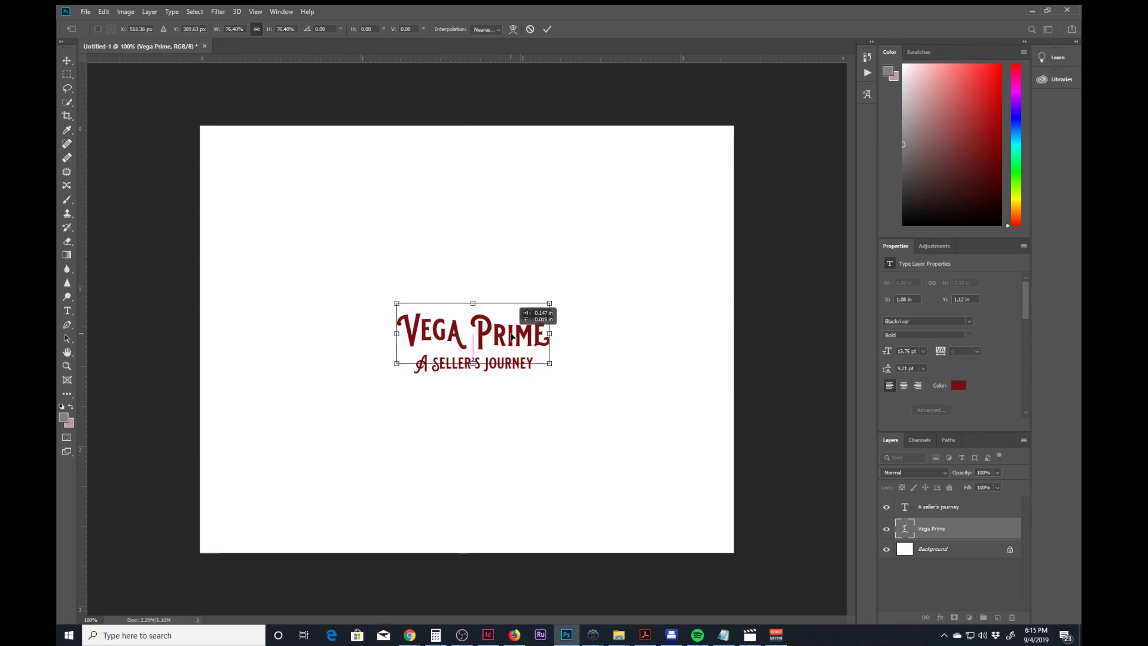
{"action": "left_click_drag", "start_coordinate": [508, 336], "coordinate": [509, 337]}
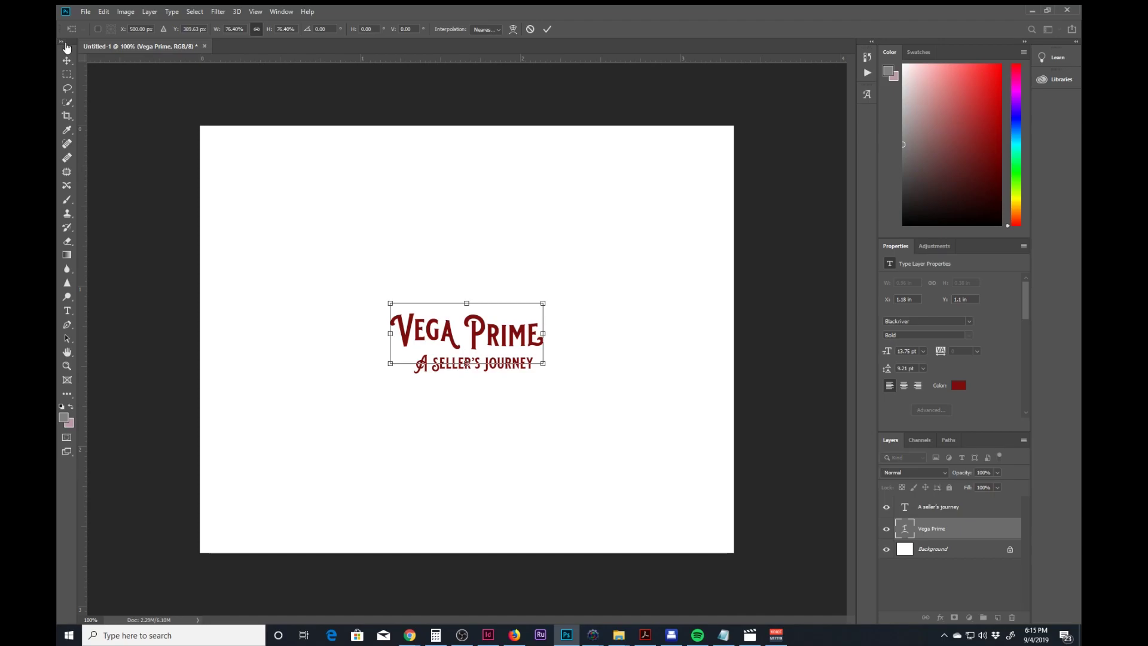
{"action": "left_click", "coordinate": [68, 69]}
Nudge the subtitle up two pixels and the title down one, then seek the metal texture file
{"action": "key", "text": "v"}
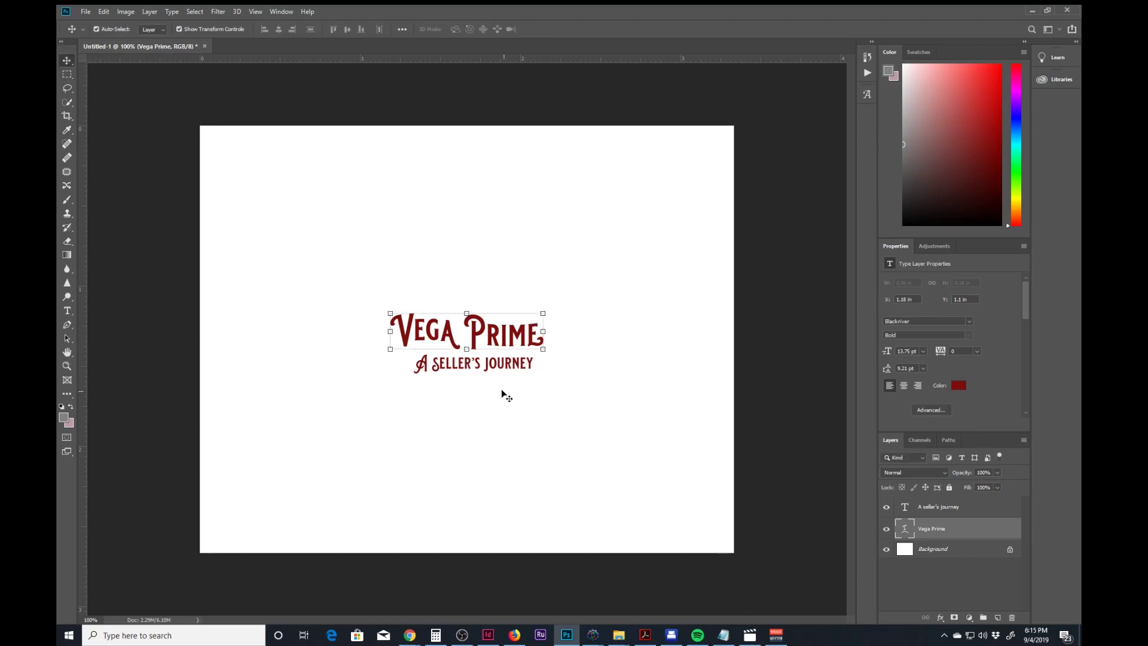
{"action": "left_click", "coordinate": [496, 371]}
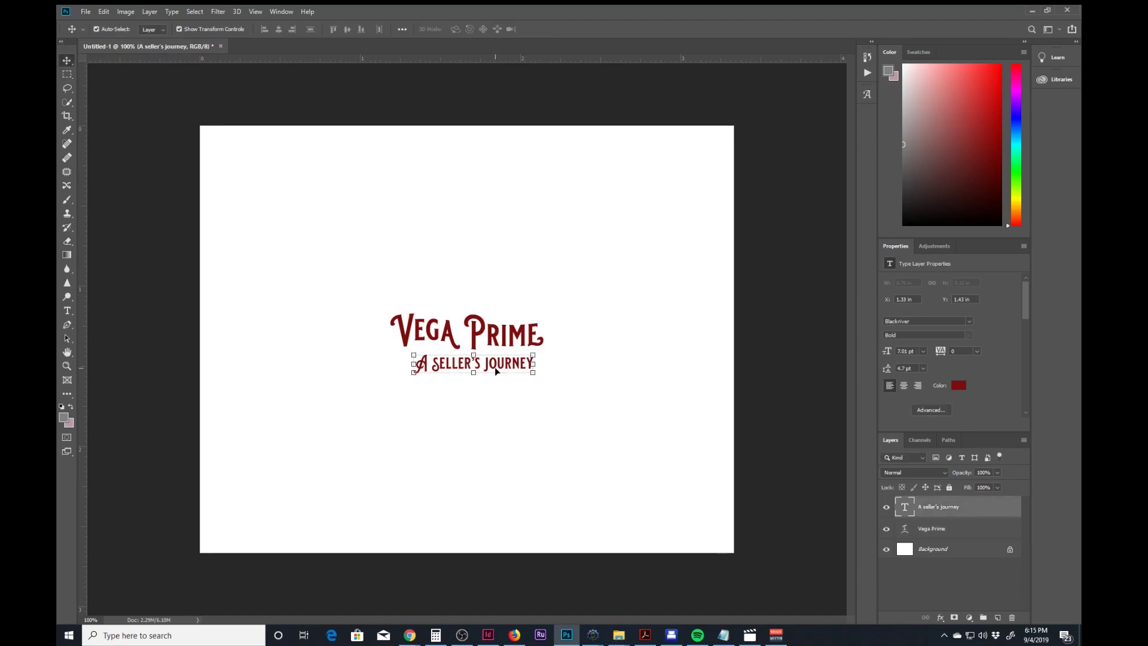
{"action": "key", "text": "Up"}
{"action": "key", "text": "Up"}
{"action": "key", "text": "Up"}
{"action": "key", "text": "Up"}
{"action": "key", "text": "Up"}
{"action": "key", "text": "Up"}
{"action": "key", "text": "Up"}
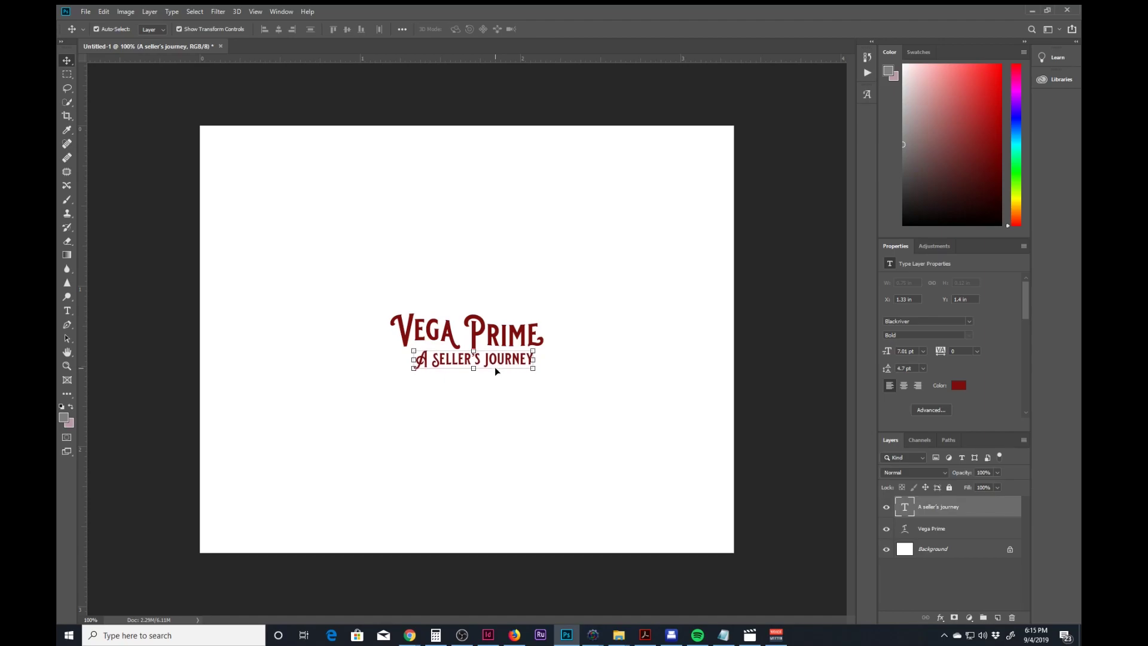
{"action": "key", "text": "Up"}
{"action": "key", "text": "Up"}
{"action": "left_click", "coordinate": [770, 394]}
{"action": "left_click", "coordinate": [492, 331]}
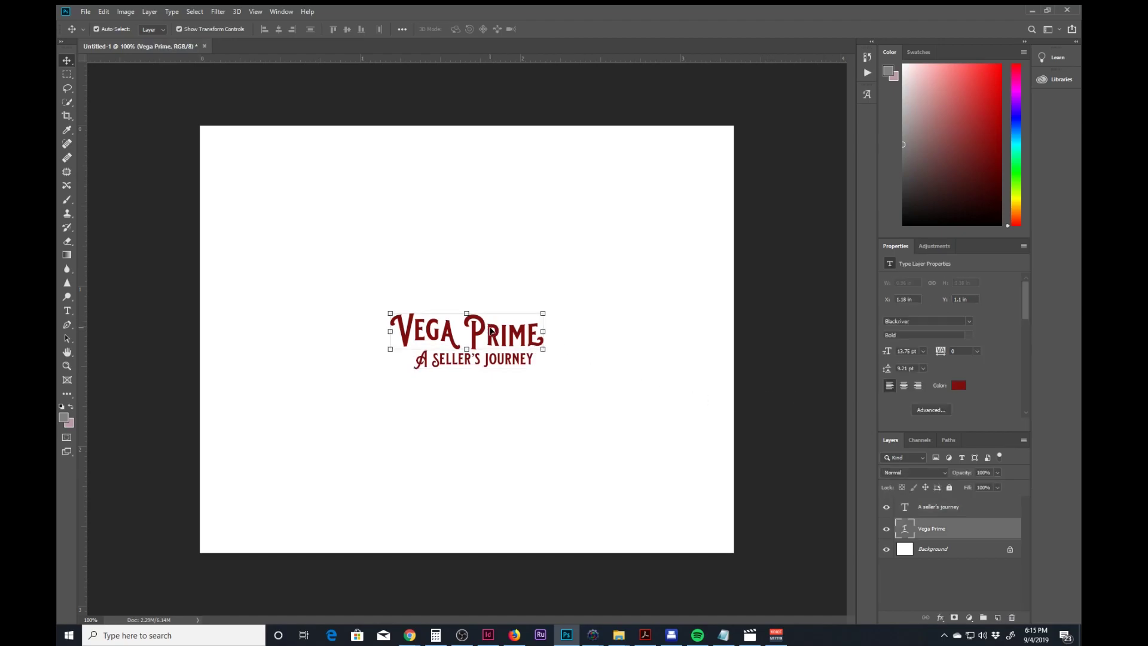
{"action": "key", "text": "Down"}
{"action": "key", "text": "super+e"}
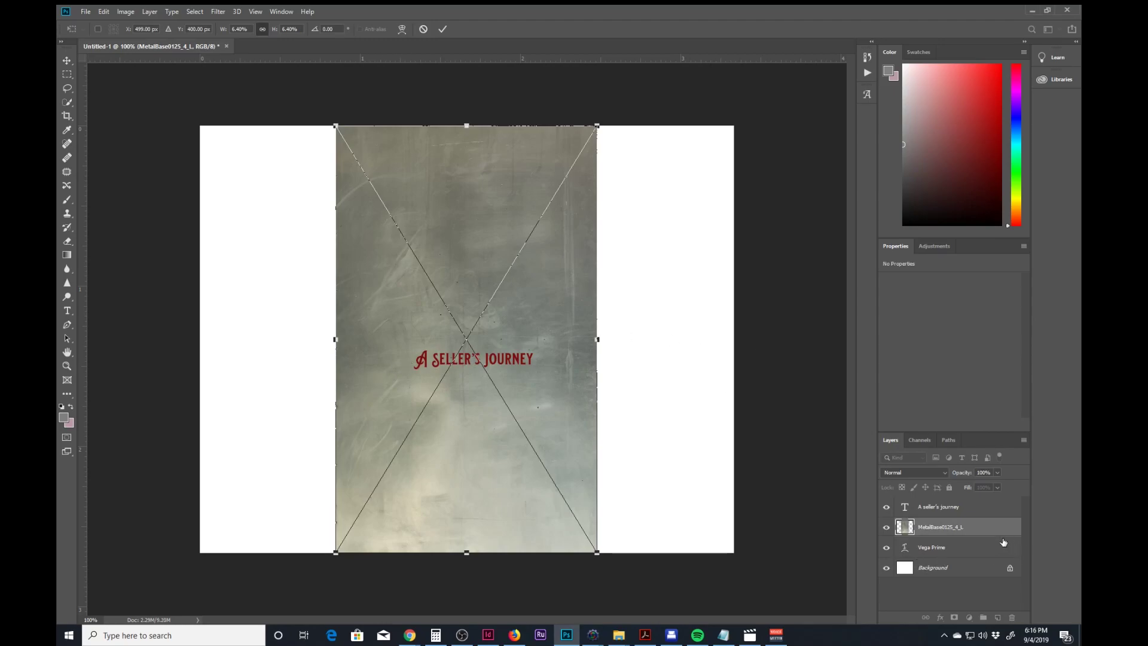
Move the MetalBase0125_4_L texture below both text layers, stretch it to the canvas edges, then select both text layers
{"action": "left_click_drag", "start_coordinate": [982, 529], "coordinate": [986, 554]}
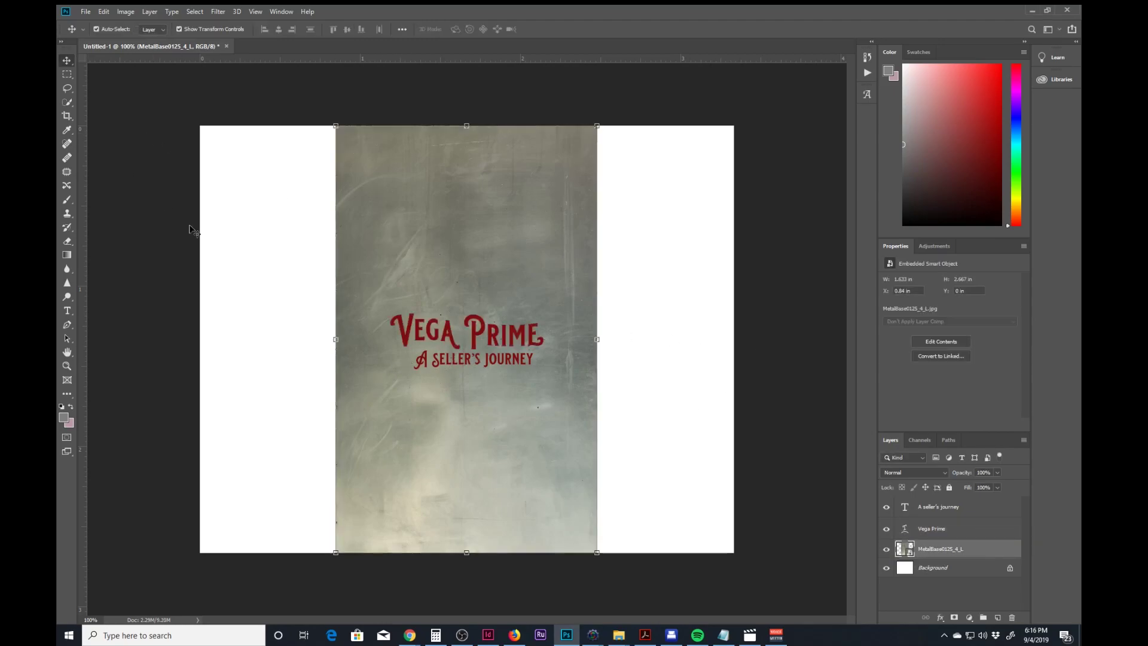
{"action": "left_click_drag", "start_coordinate": [336, 340], "coordinate": [201, 323]}
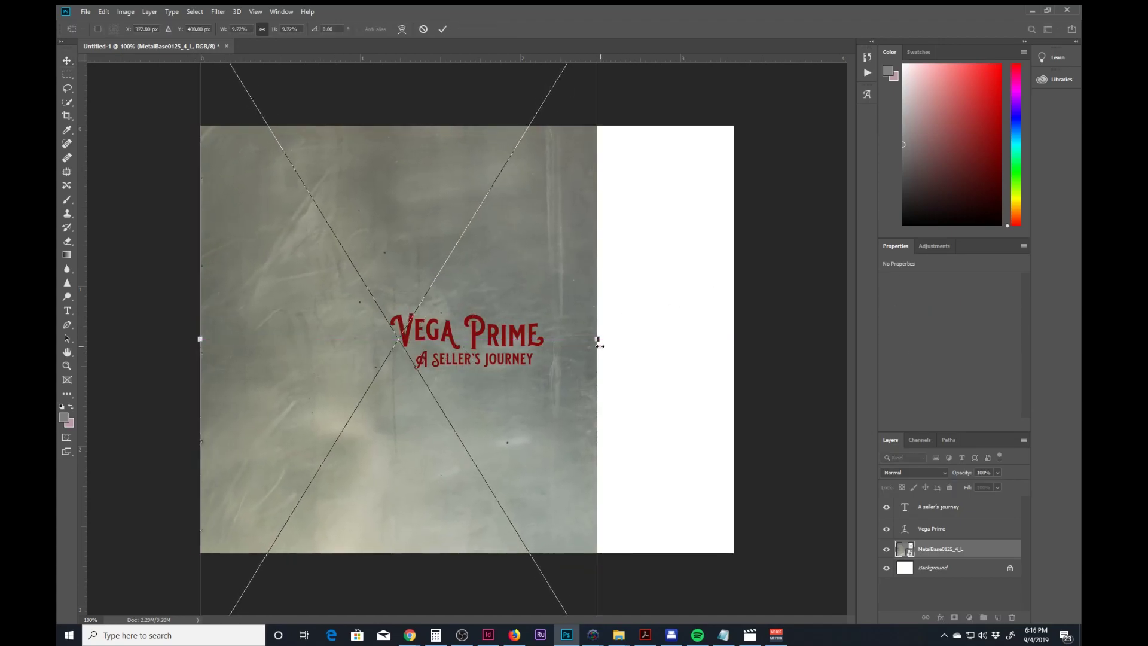
{"action": "left_click_drag", "start_coordinate": [597, 339], "coordinate": [739, 350]}
{"action": "key", "text": "Return"}
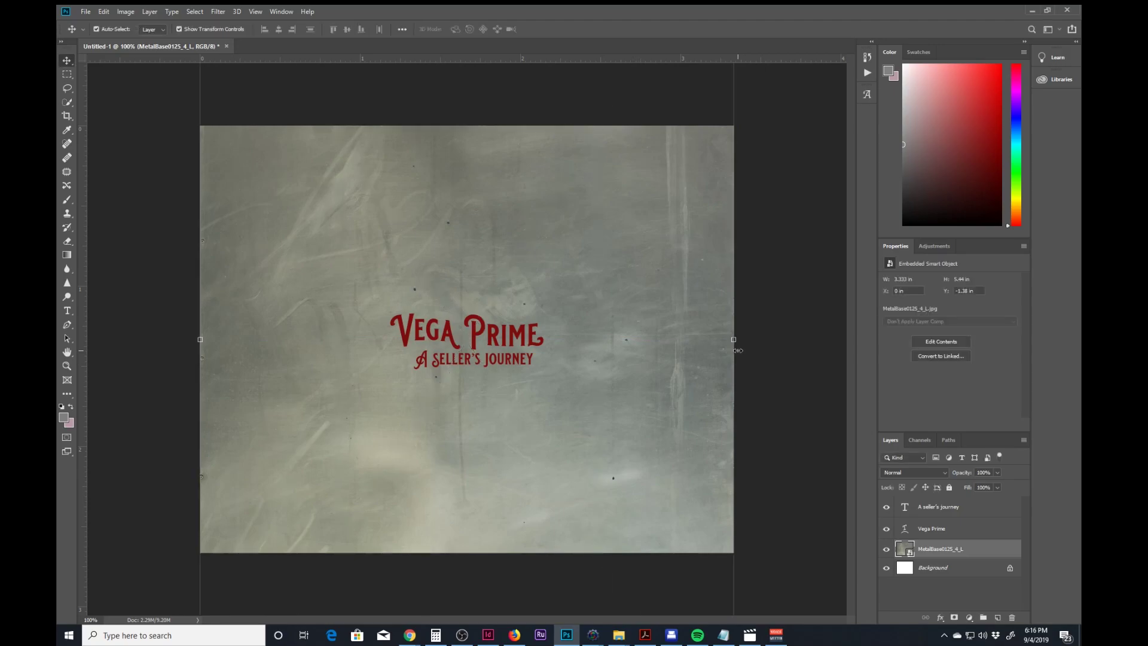
{"action": "left_click", "coordinate": [926, 530]}
{"action": "left_click", "coordinate": [942, 505], "text": "shift"}
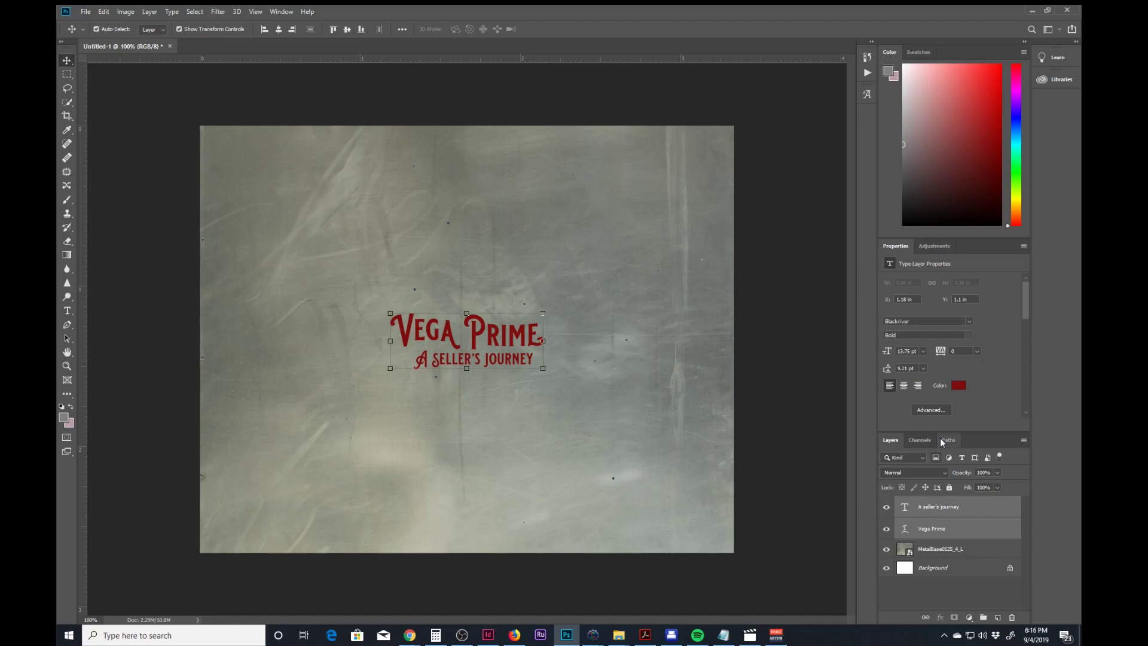
Give both text layers the Darken blend mode and about 77% fill
{"action": "left_click", "coordinate": [943, 474]}
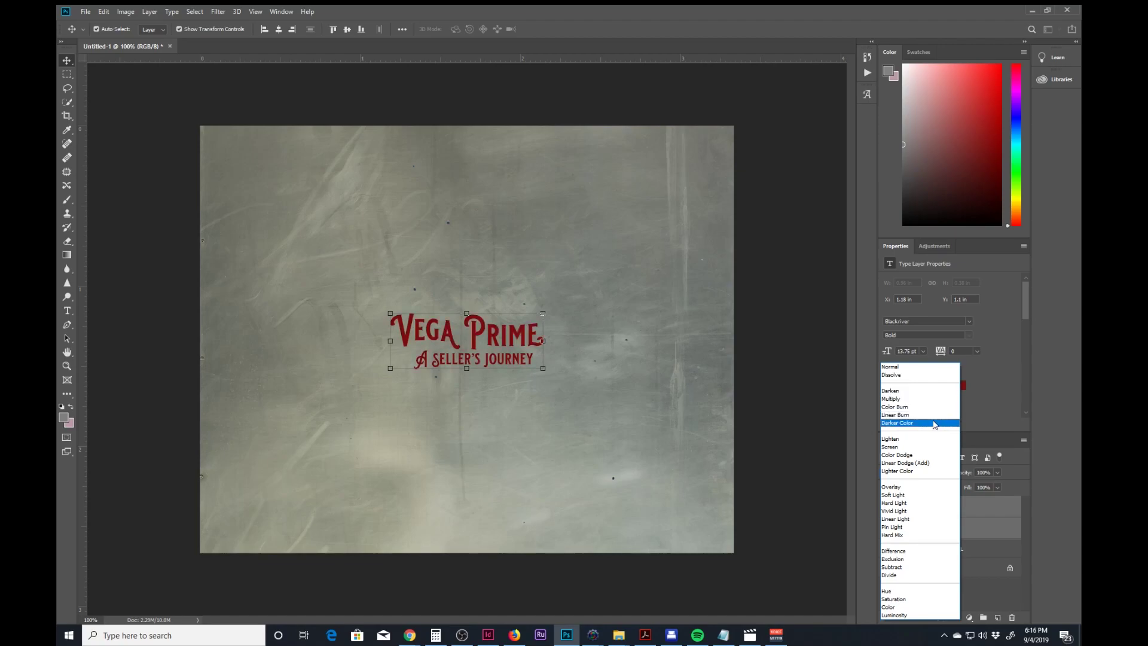
{"action": "left_click", "coordinate": [927, 397]}
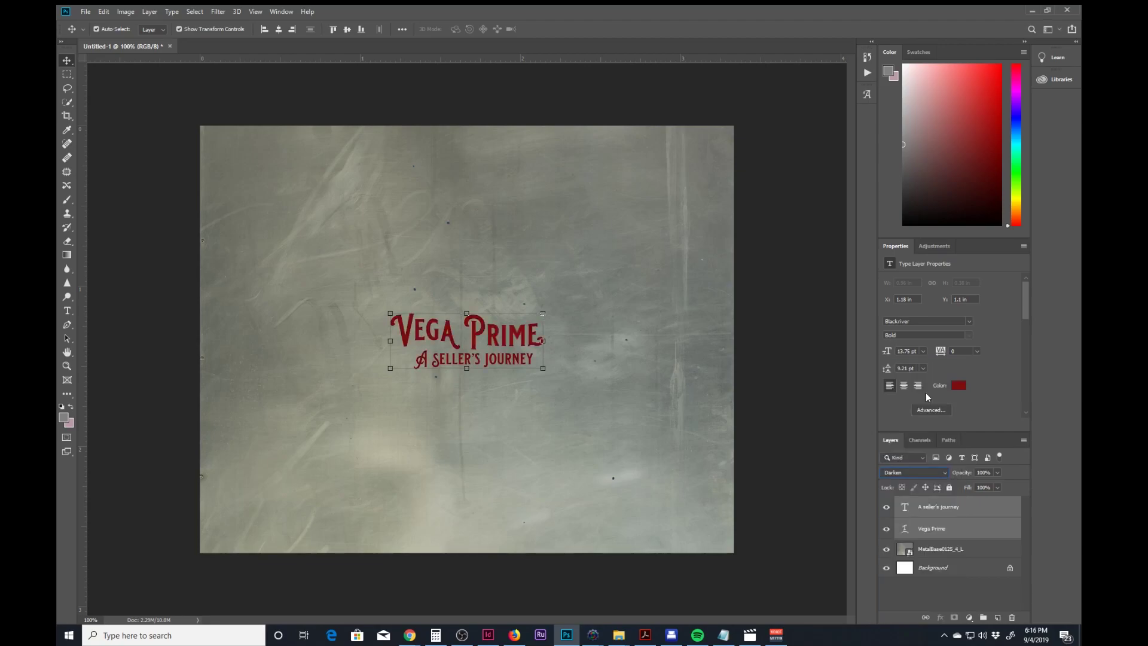
{"action": "left_click", "coordinate": [997, 488]}
{"action": "left_click", "coordinate": [989, 499]}
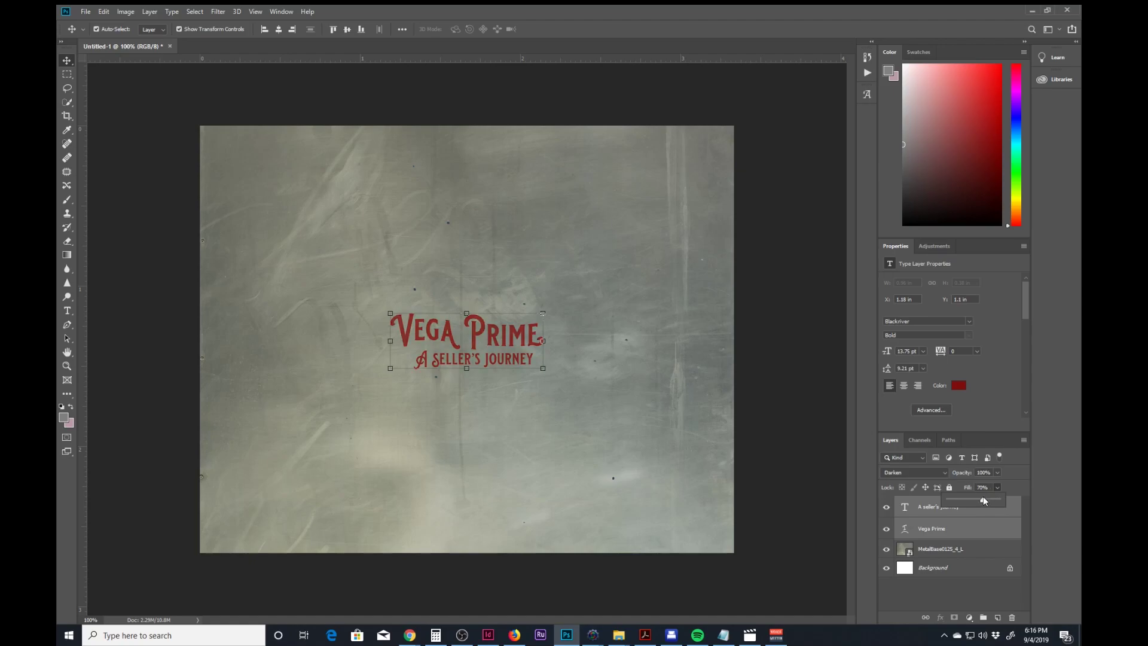
{"action": "left_click", "coordinate": [799, 314]}
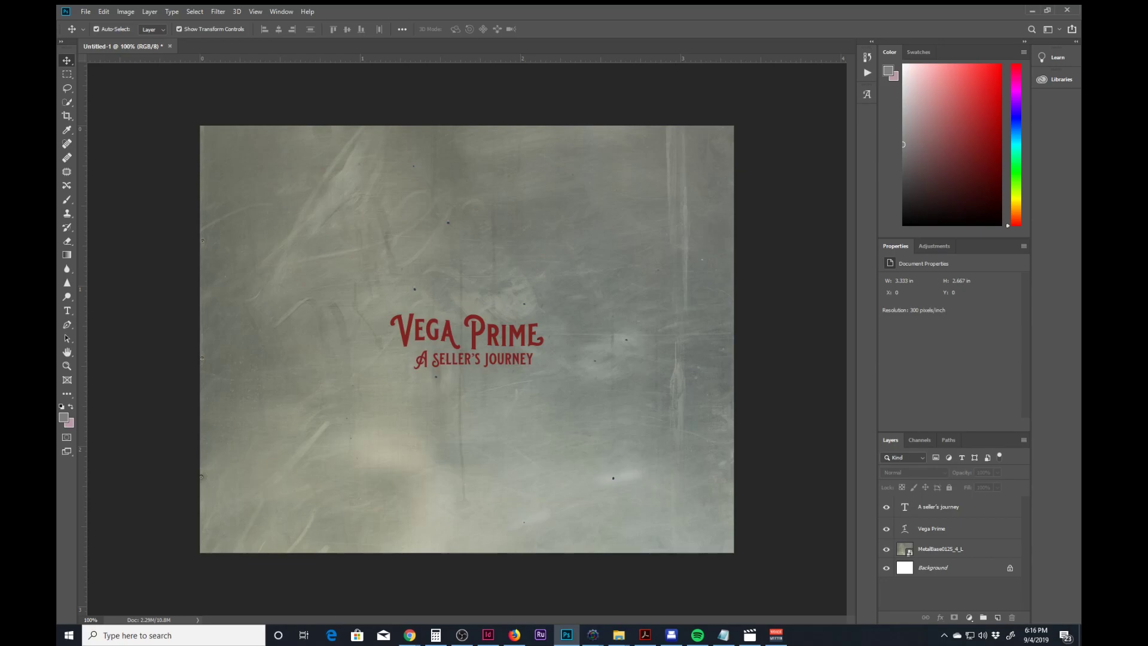
{"action": "left_click", "coordinate": [619, 635]}
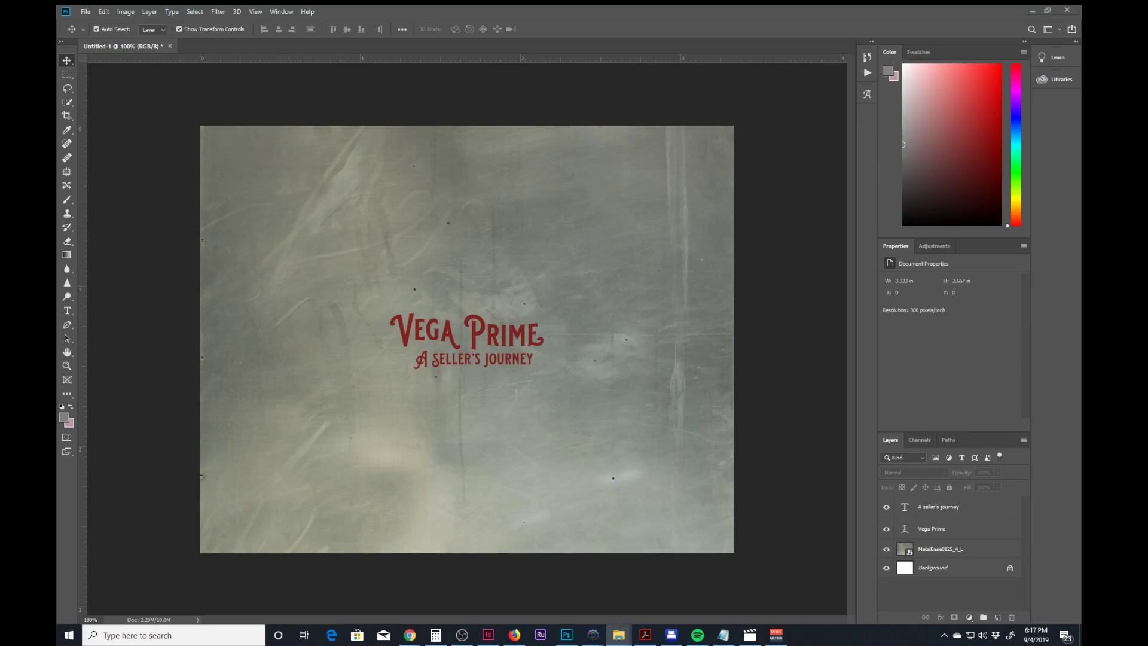
{"action": "left_click_drag", "start_coordinate": [687, 318], "coordinate": [693, 317]}
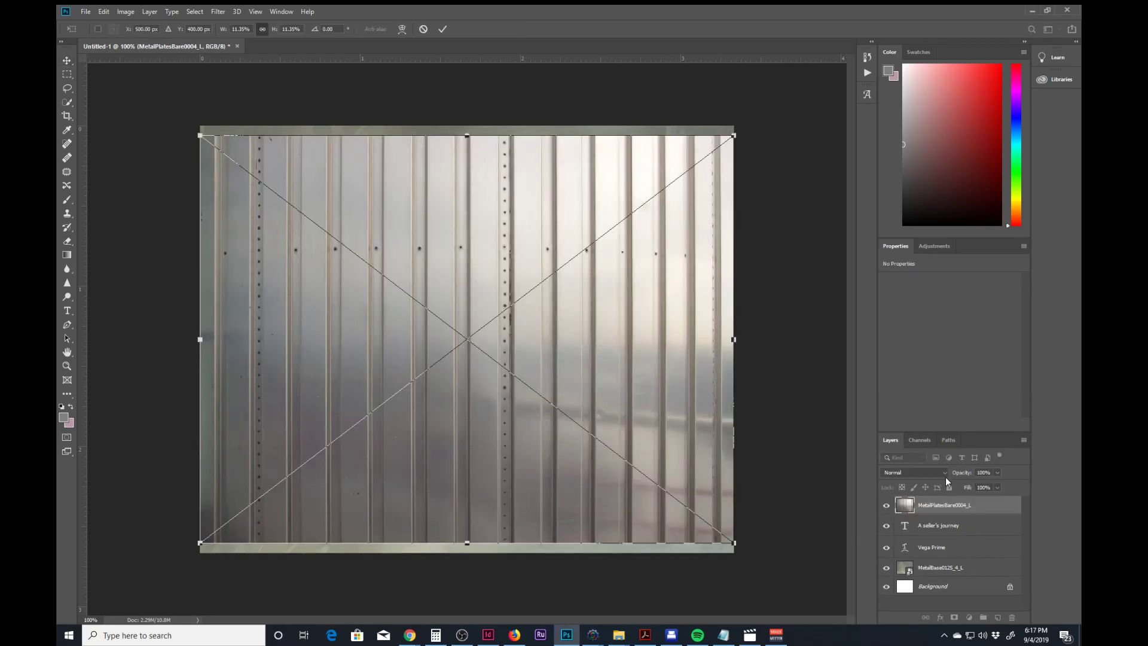
{"action": "left_click_drag", "start_coordinate": [960, 505], "coordinate": [953, 566]}
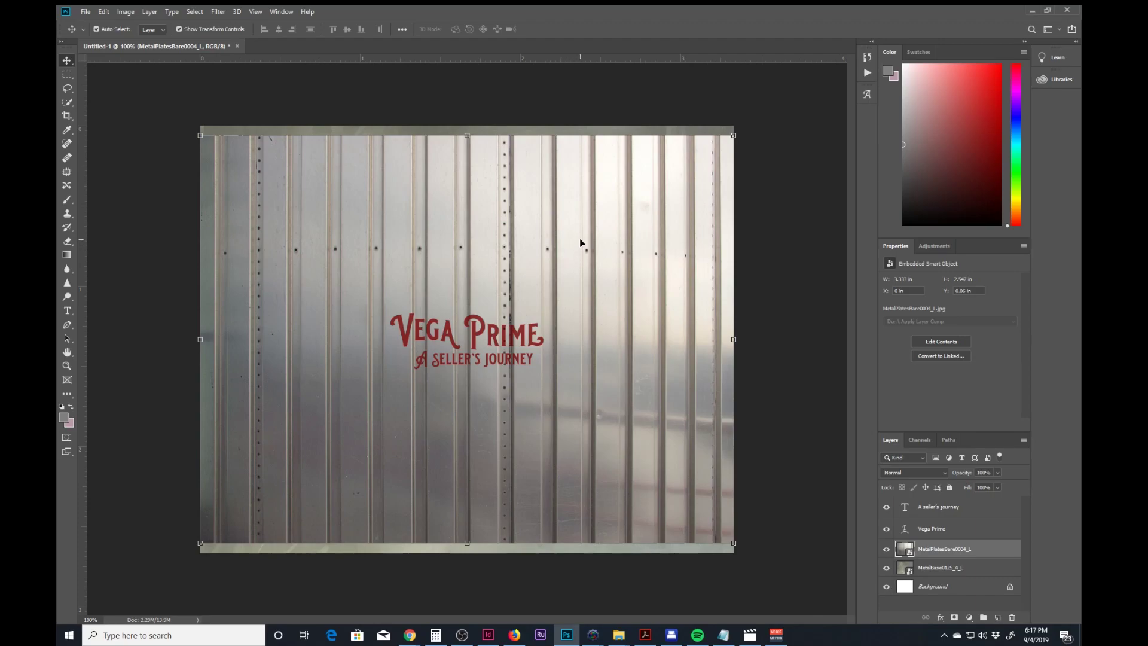
{"action": "left_click_drag", "start_coordinate": [588, 246], "coordinate": [594, 243]}
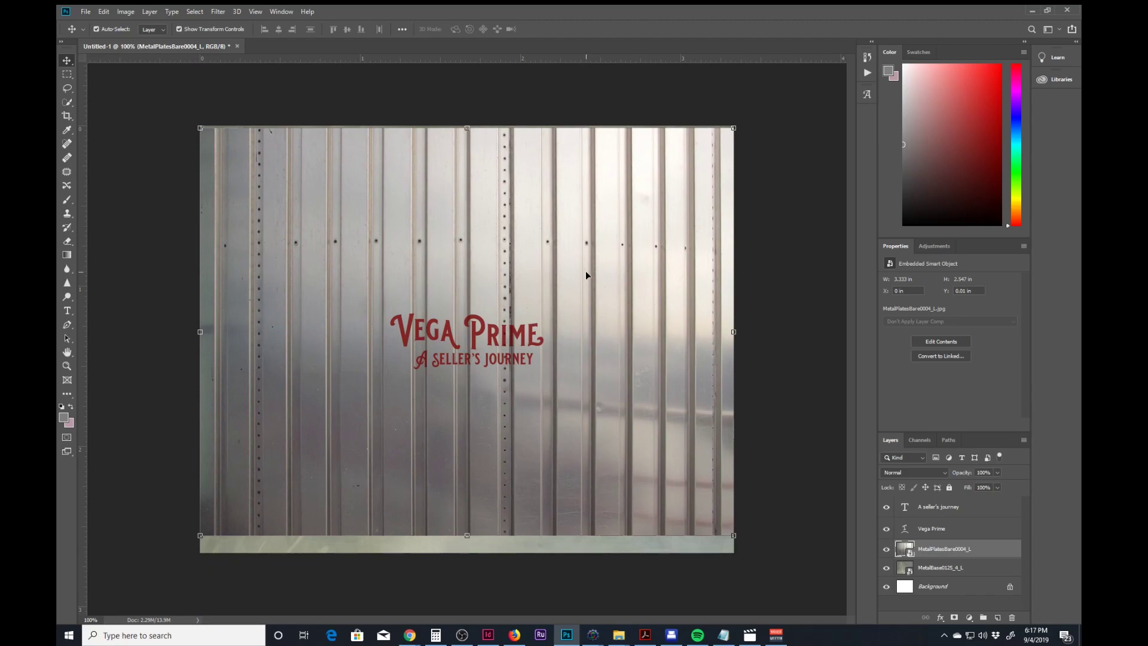
{"action": "key", "text": "Delete"}
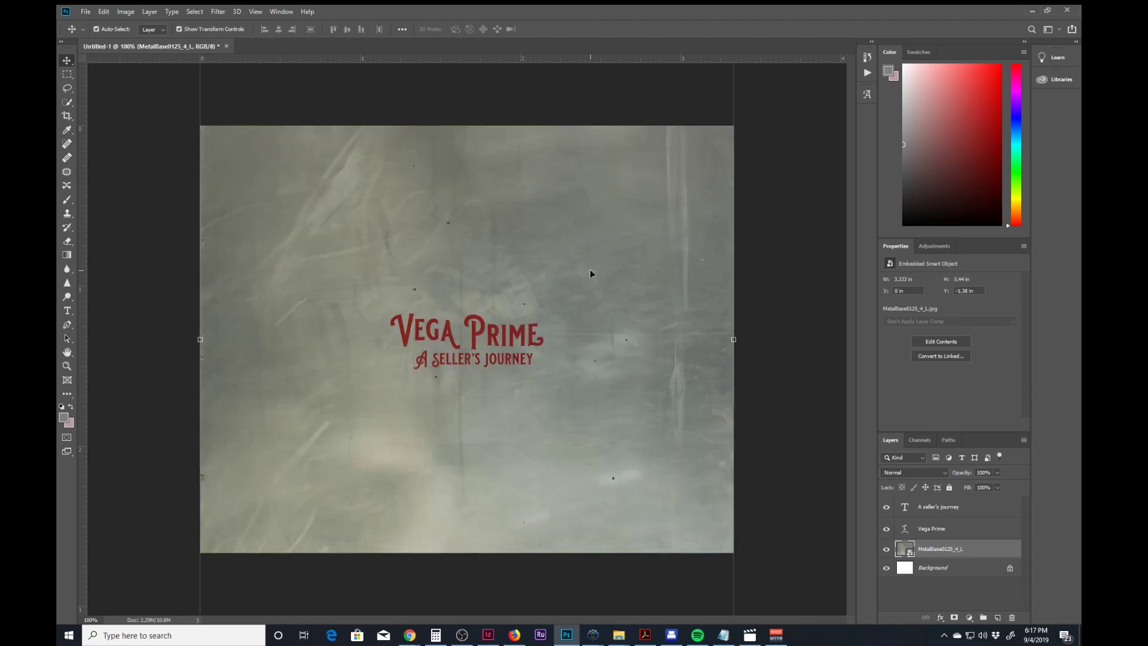
{"action": "left_click", "coordinate": [619, 636]}
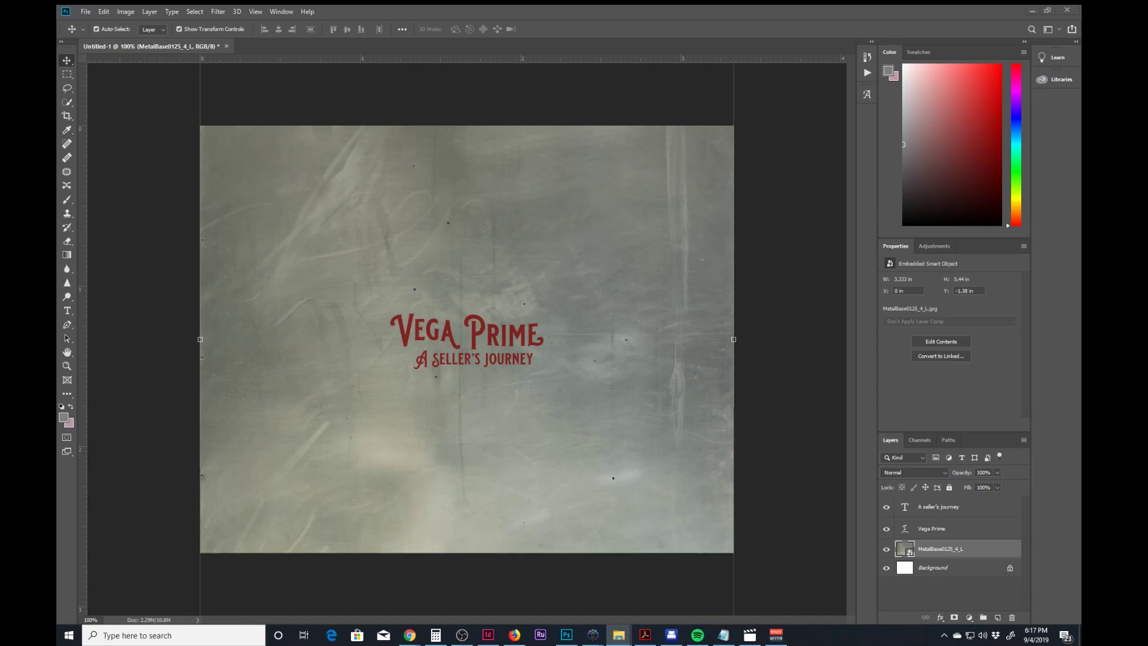
{"action": "left_click_drag", "start_coordinate": [587, 361], "coordinate": [588, 360]}
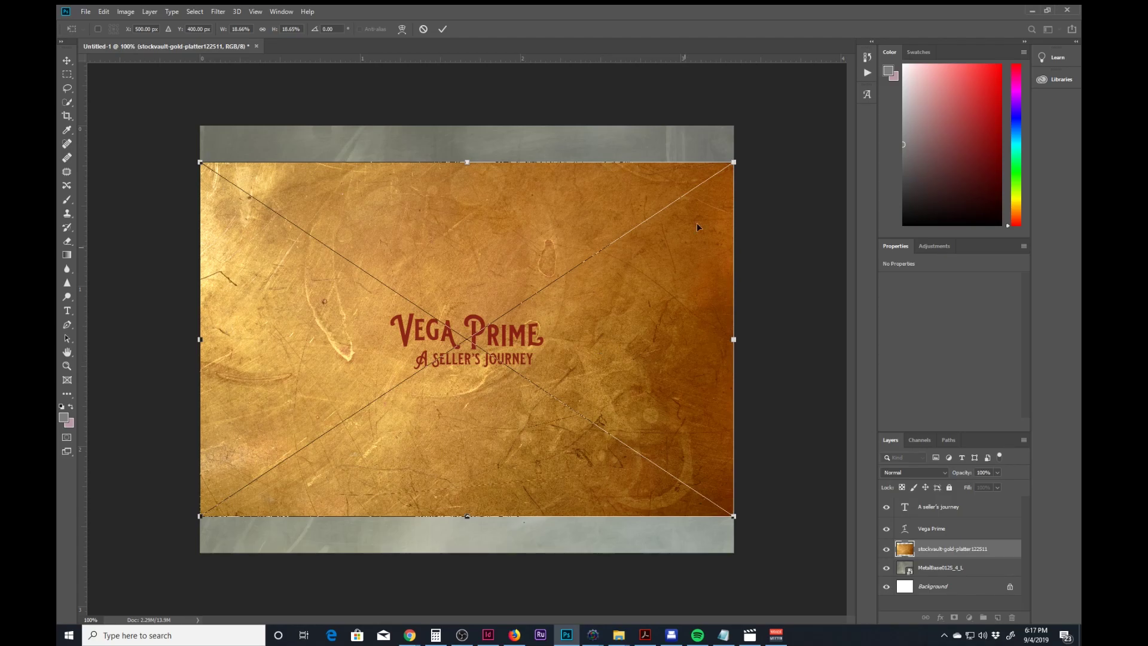
{"action": "key", "text": "Escape"}
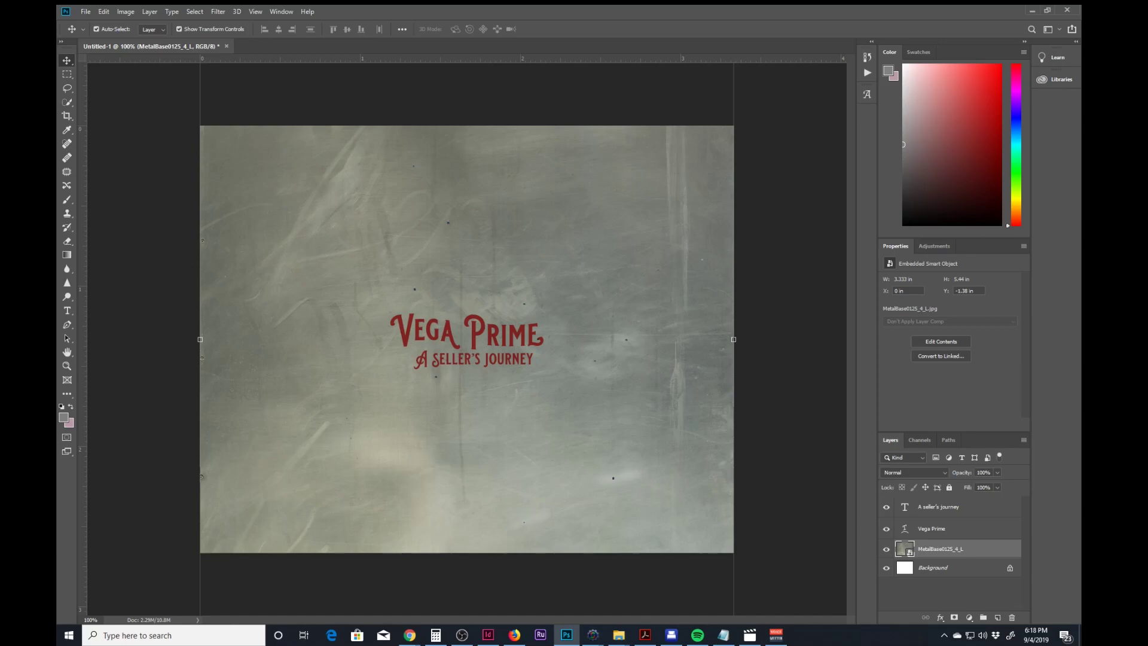
{"action": "left_click", "coordinate": [619, 635]}
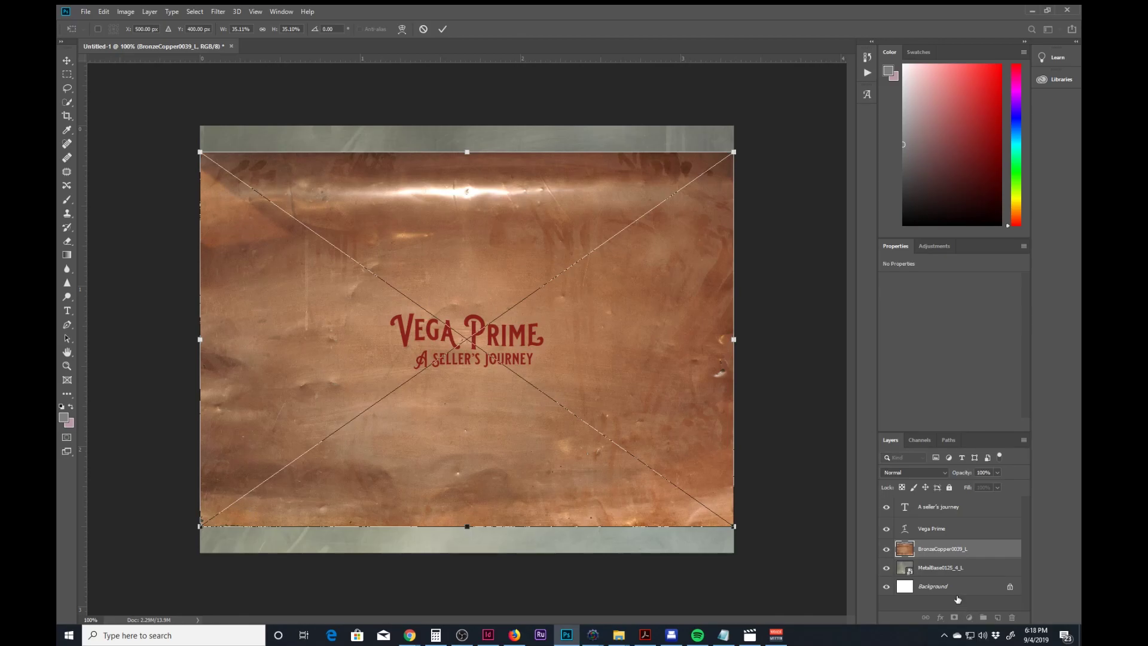
Commit the BronzeCopper0039_L texture and delete the grey MetalBase0125_4_L layer
{"action": "left_click", "coordinate": [954, 568]}
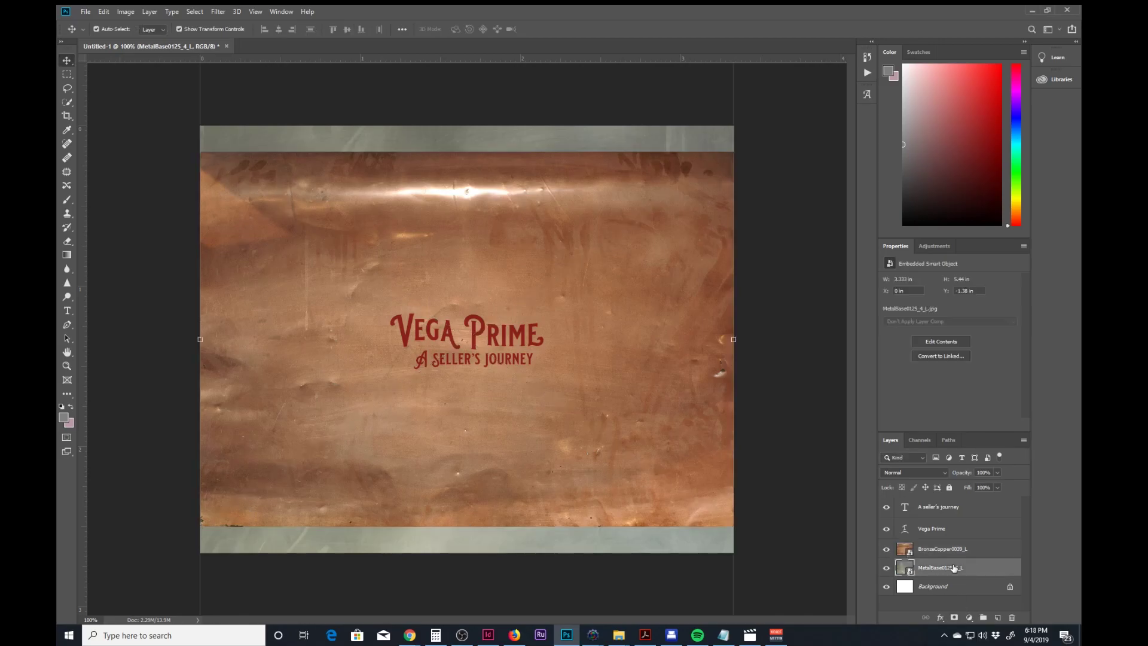
{"action": "key", "text": "Delete"}
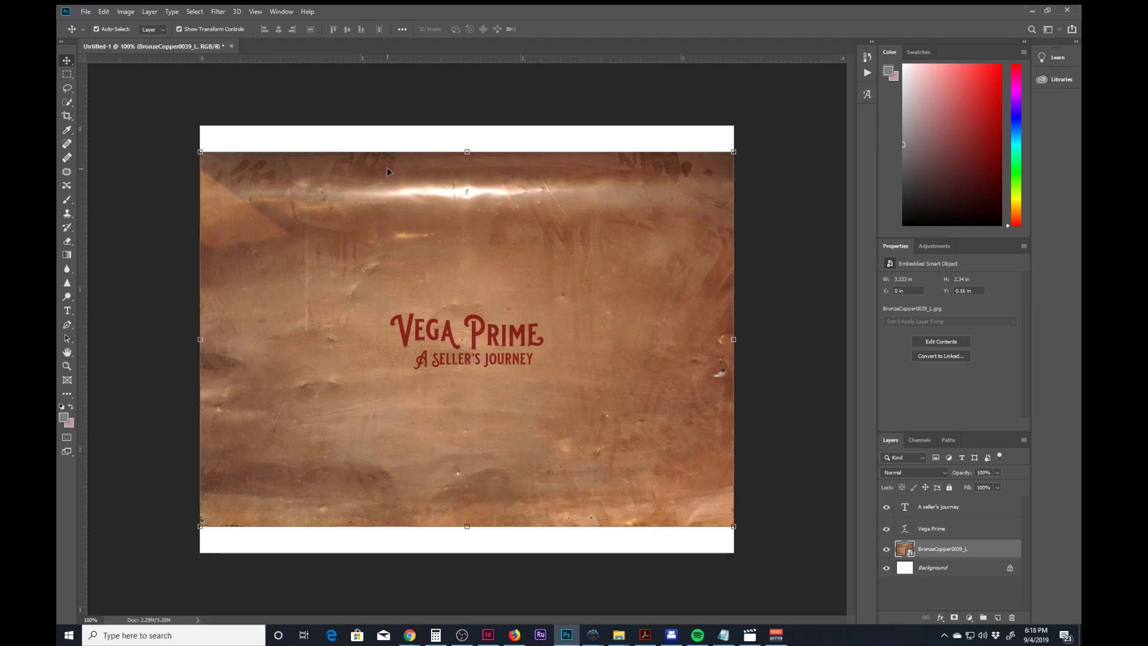
Crop the canvas's top and bottom to the copper texture edges, removing the white bands
{"action": "left_click", "coordinate": [67, 116]}
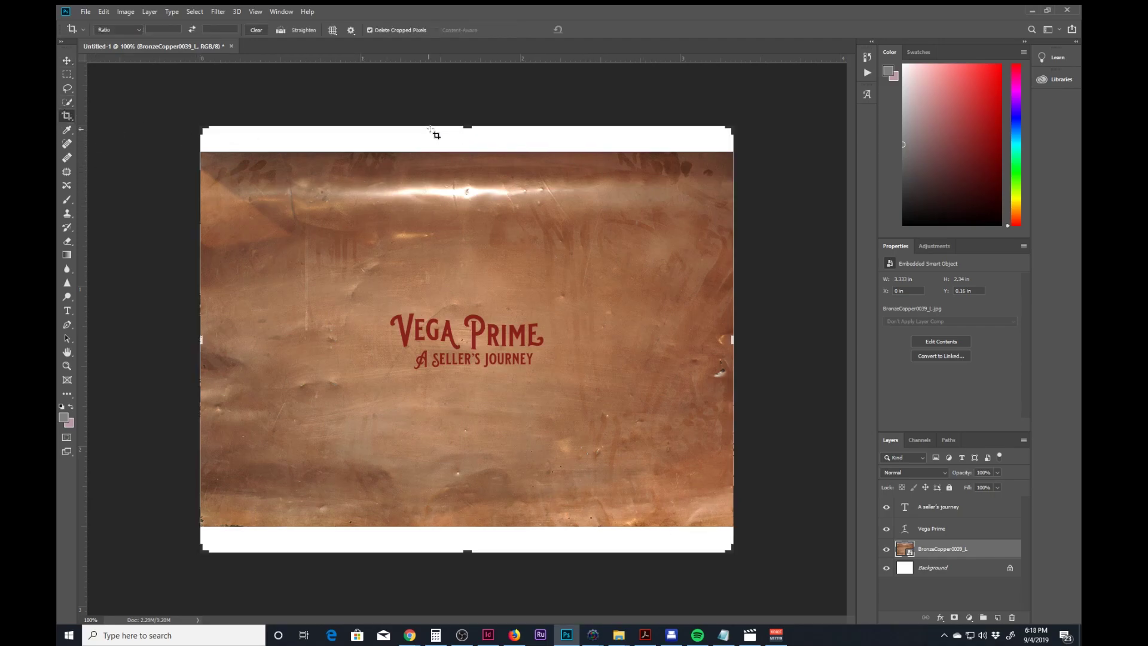
{"action": "left_click_drag", "start_coordinate": [436, 134], "coordinate": [436, 153]}
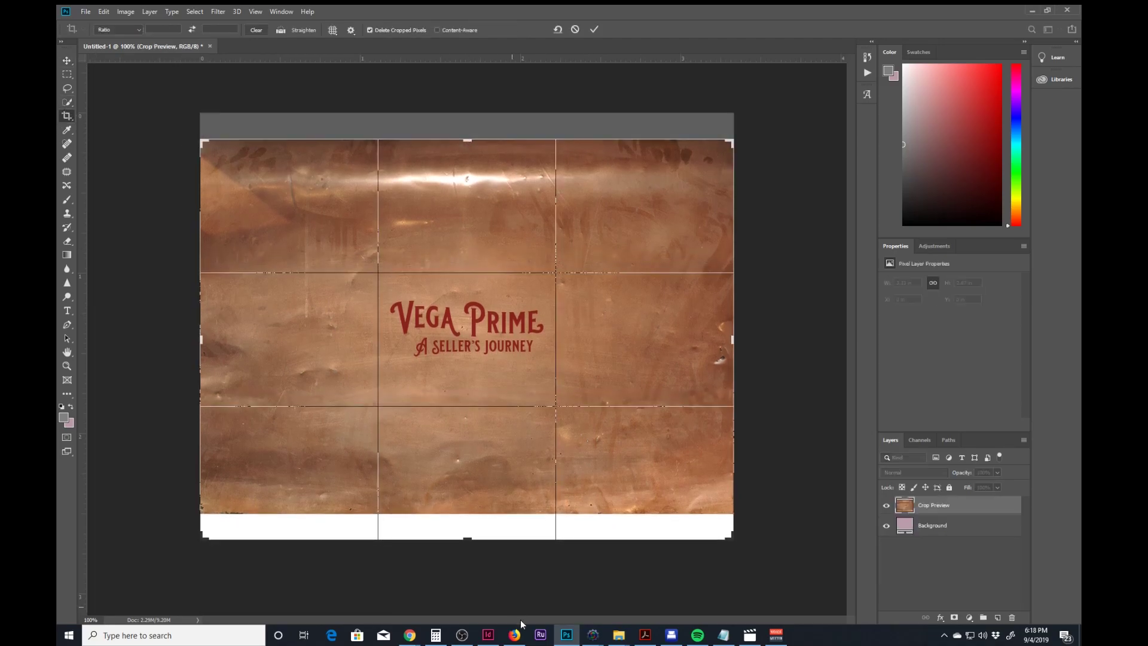
{"action": "left_click_drag", "start_coordinate": [468, 539], "coordinate": [467, 513]}
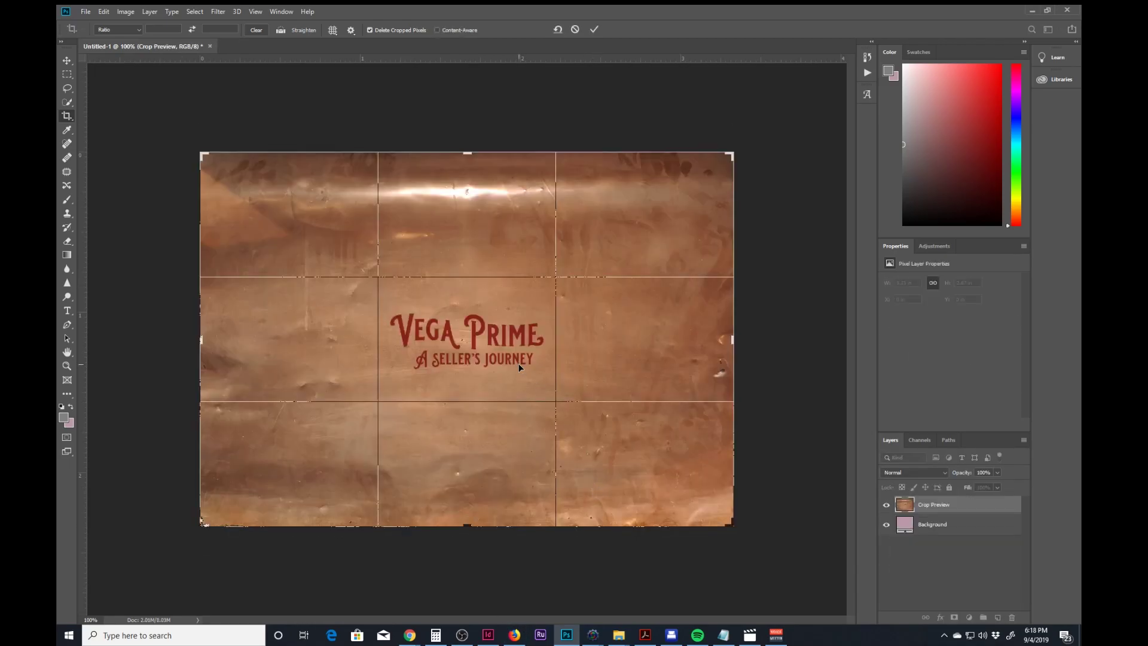
{"action": "left_click", "coordinate": [67, 115]}
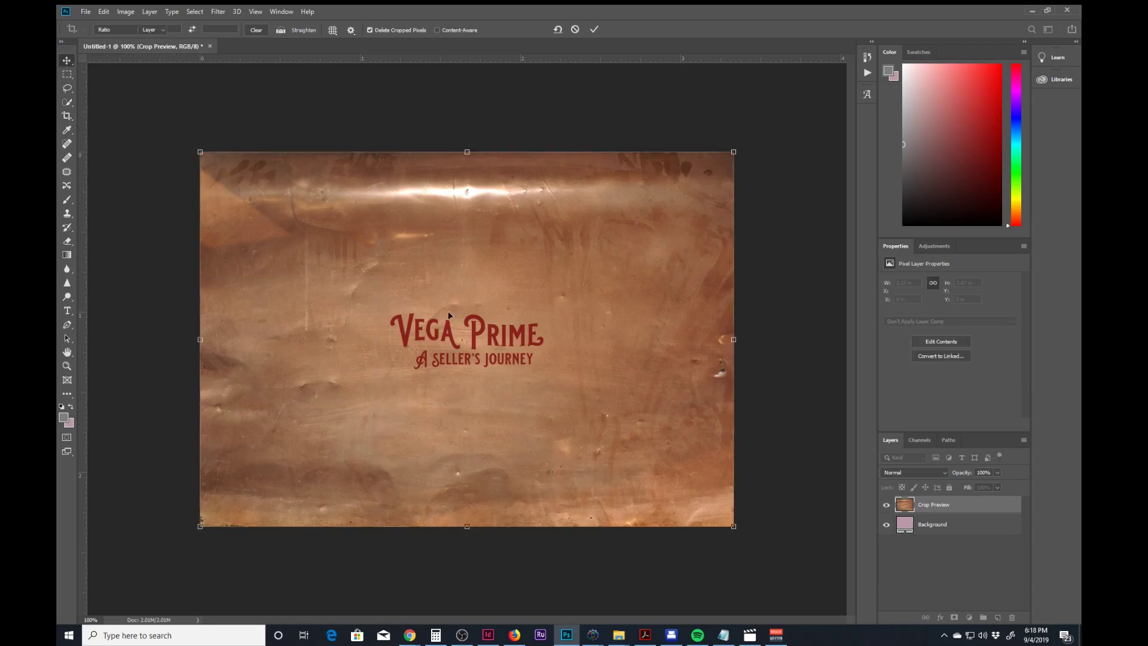
{"action": "key", "text": "Return"}
{"action": "key", "text": "v"}
{"action": "left_click", "coordinate": [504, 348]}
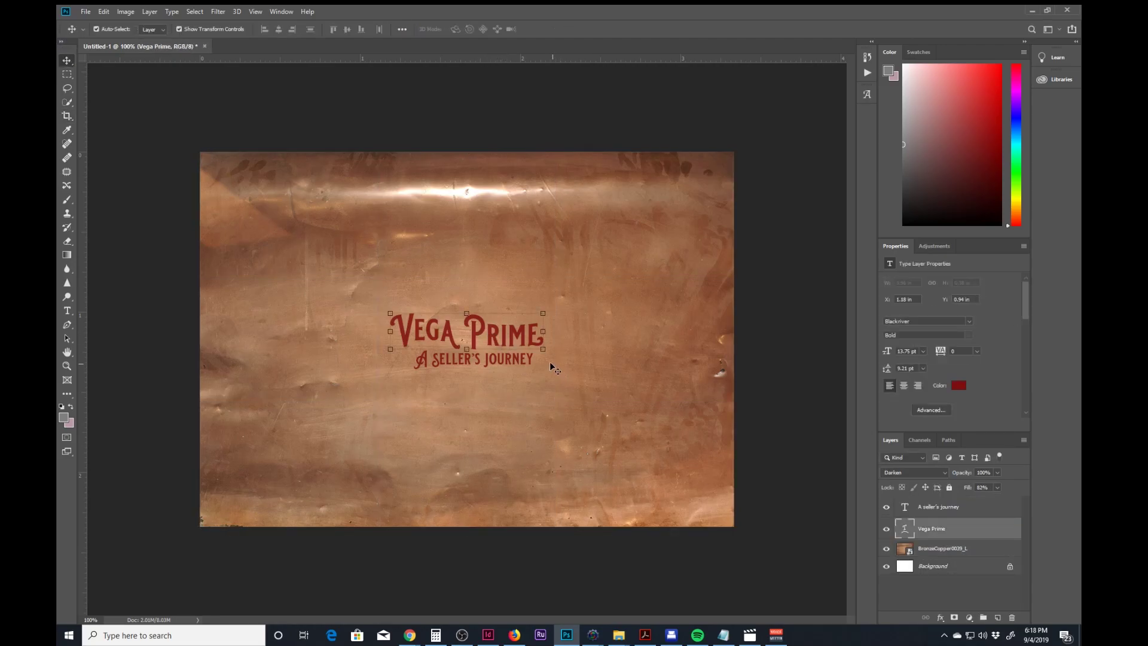
Confirm the Vega Prime transform, then set both text layers to Multiply with 65% fill
{"action": "key", "text": "ctrl+t"}
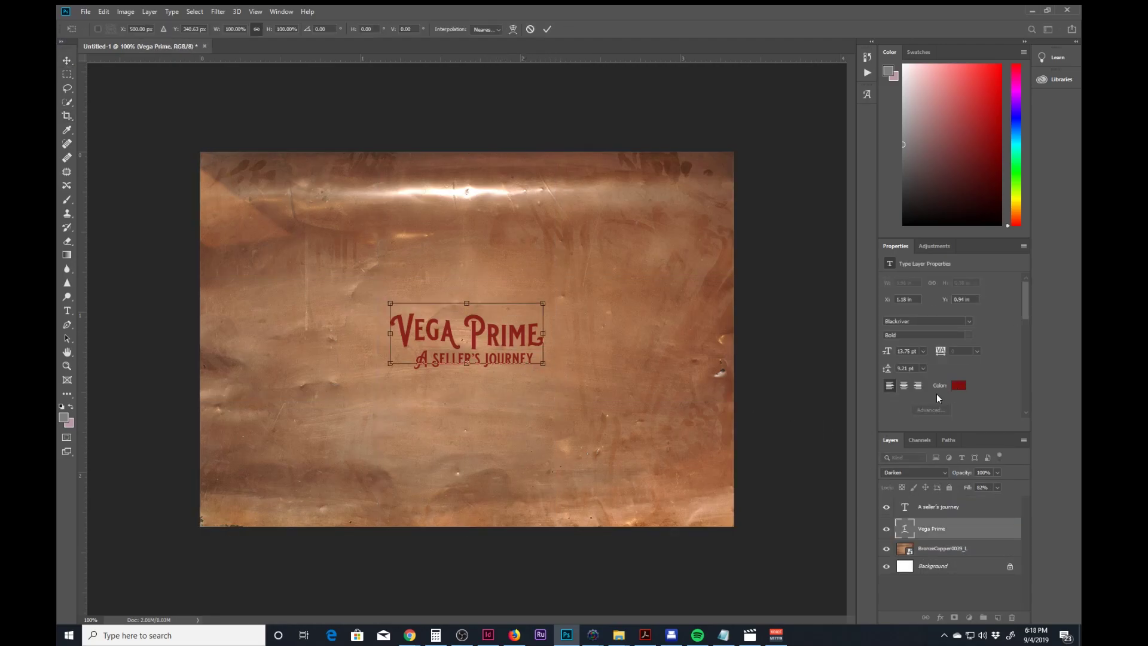
{"action": "key", "text": "Return"}
{"action": "left_click", "coordinate": [941, 507]}
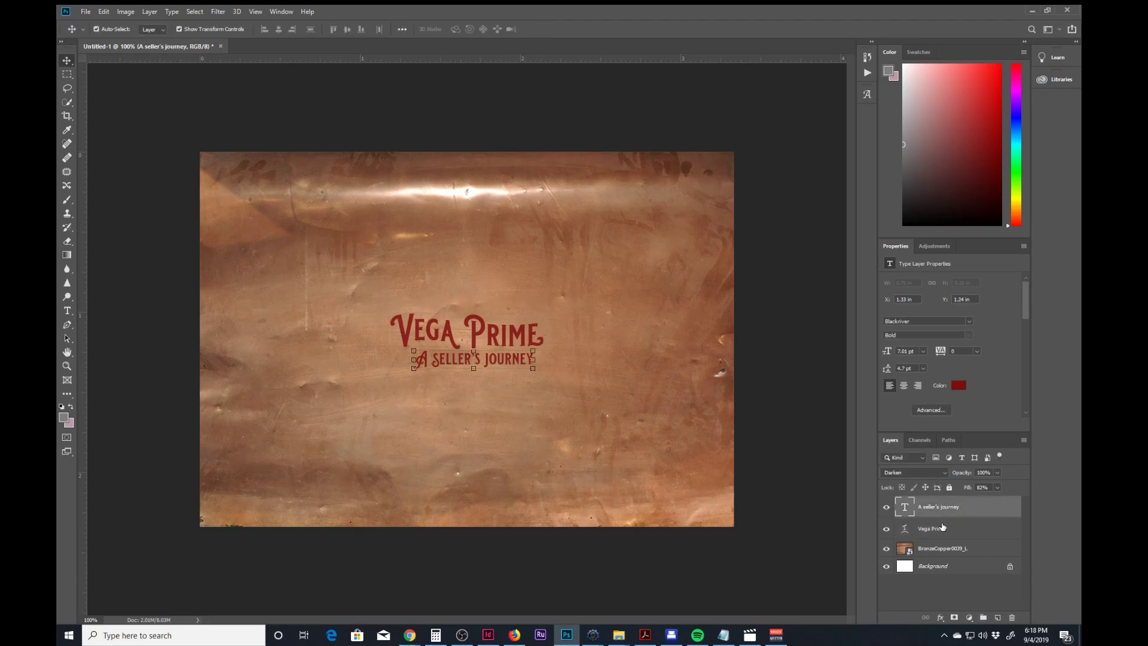
{"action": "left_click", "coordinate": [943, 527], "text": "shift"}
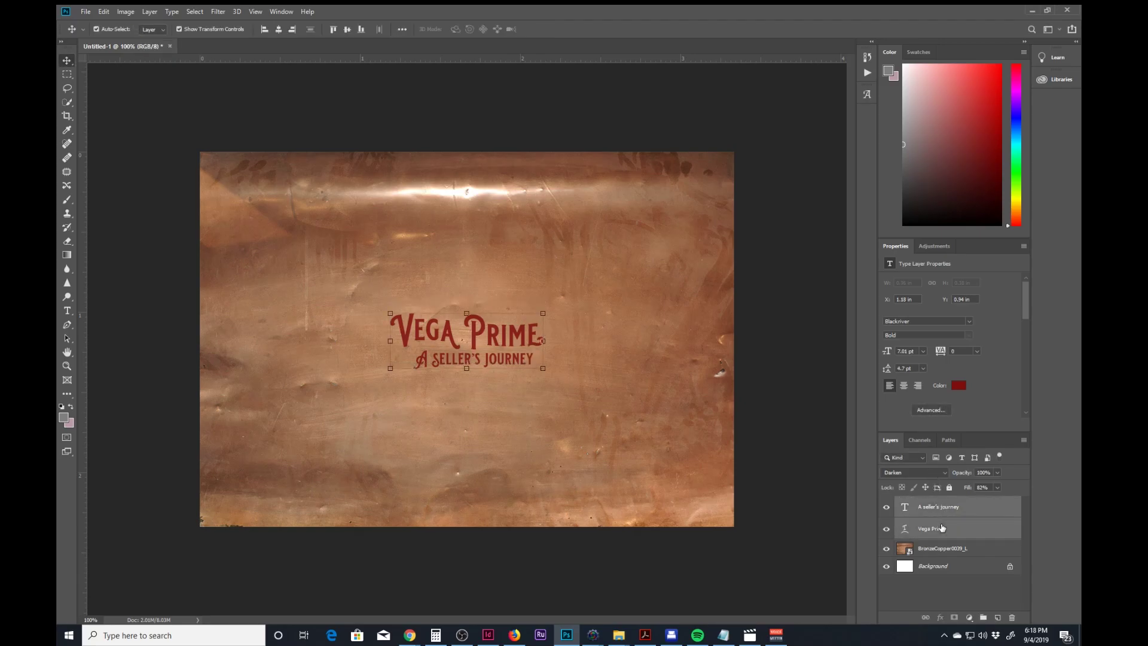
{"action": "left_click", "coordinate": [943, 473]}
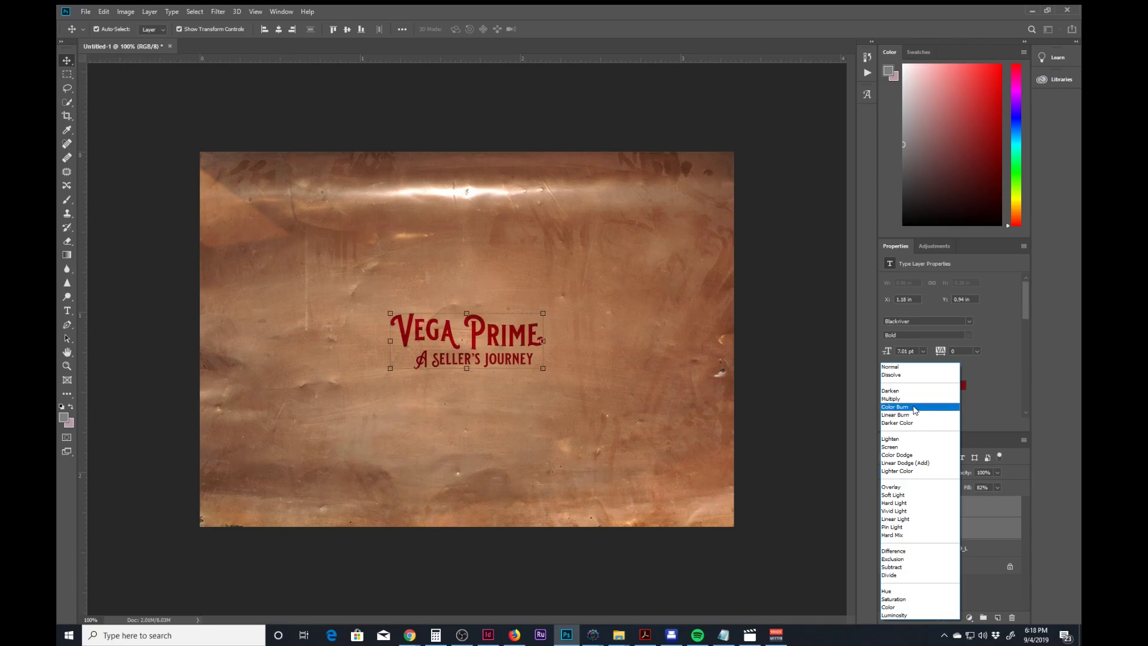
{"action": "left_click", "coordinate": [917, 399]}
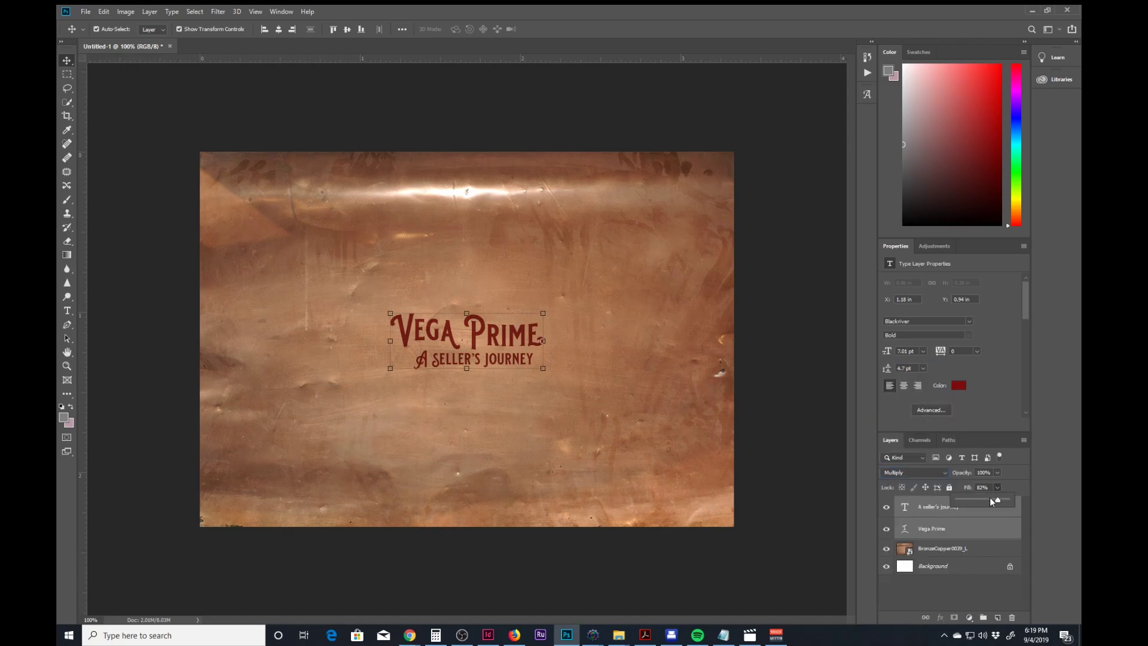
{"action": "left_click_drag", "start_coordinate": [991, 498], "coordinate": [1000, 497]}
{"action": "left_click", "coordinate": [798, 453]}
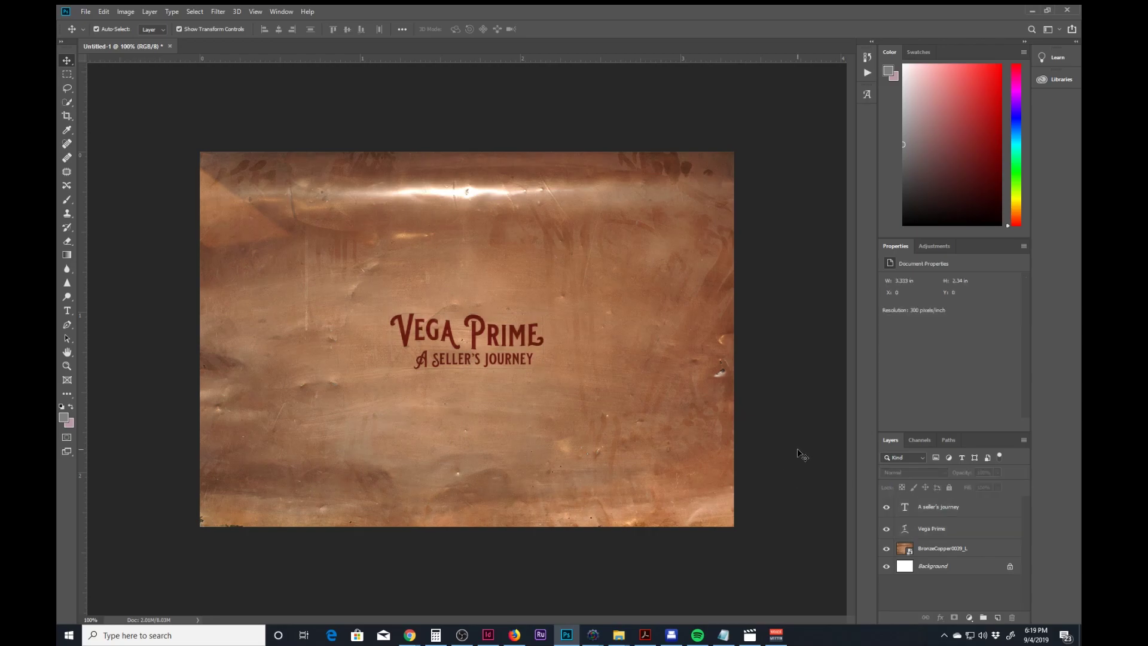